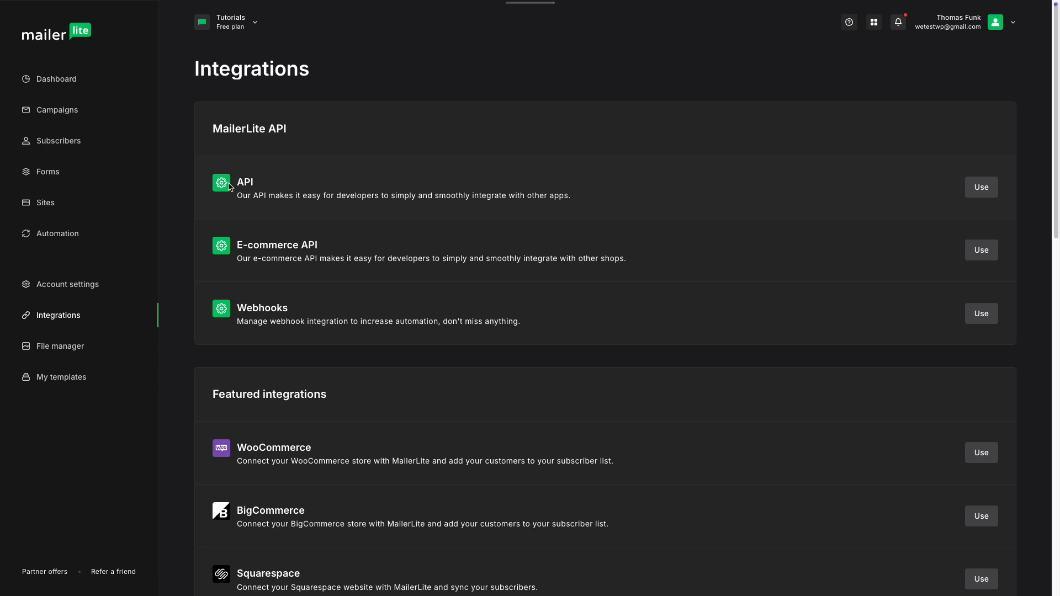
Open MailerLite's Developer API page, which lists the existing Elementor API token.
left_click(998, 191)
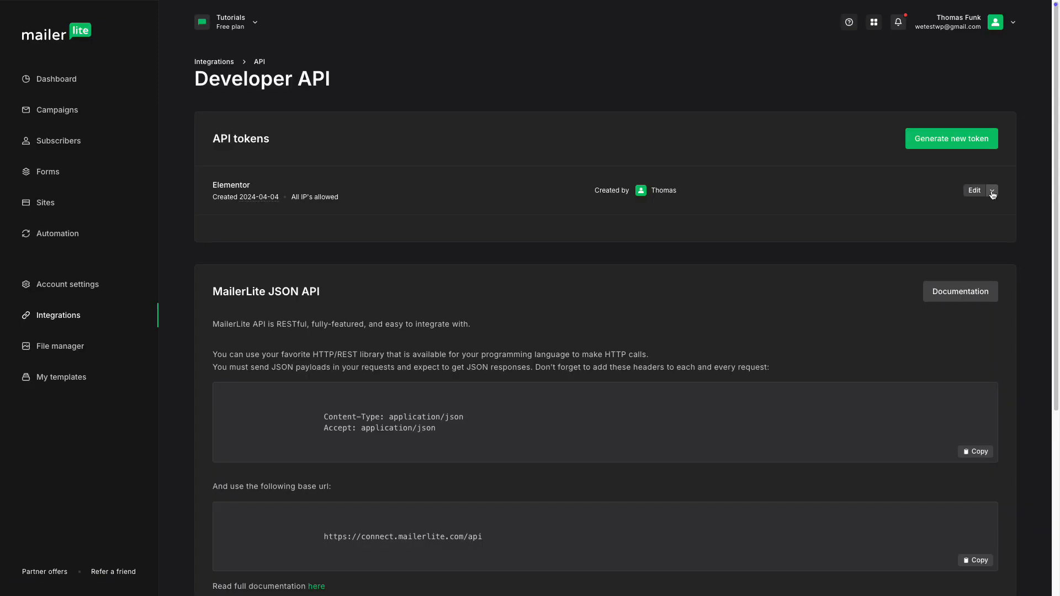
Generate a MailerLite API token named MailOptin, accepting the terms, and copy its key.
left_click(946, 140)
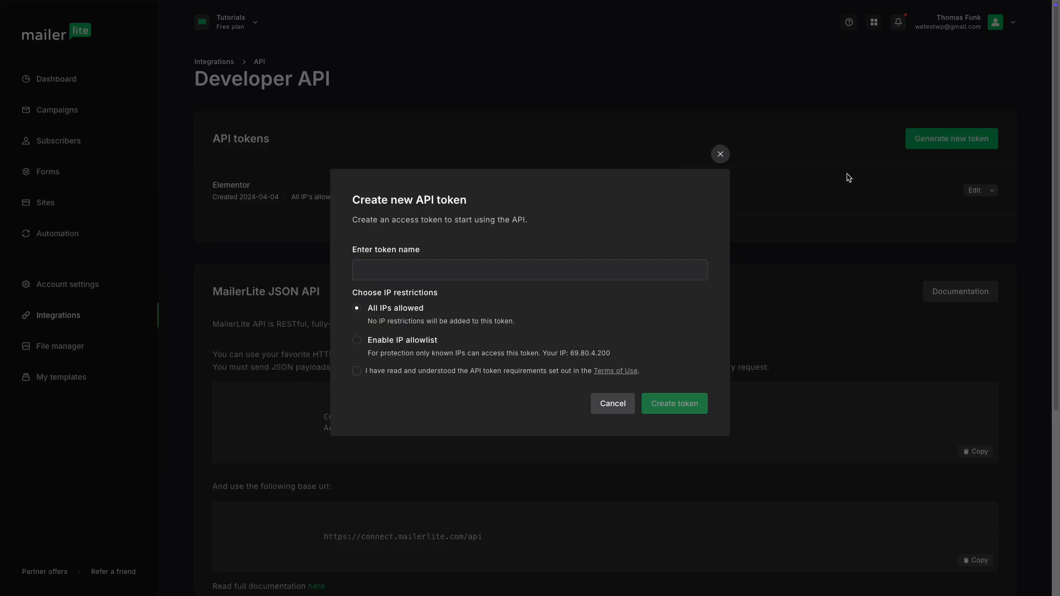
type("MailOptin")
left_click(357, 371)
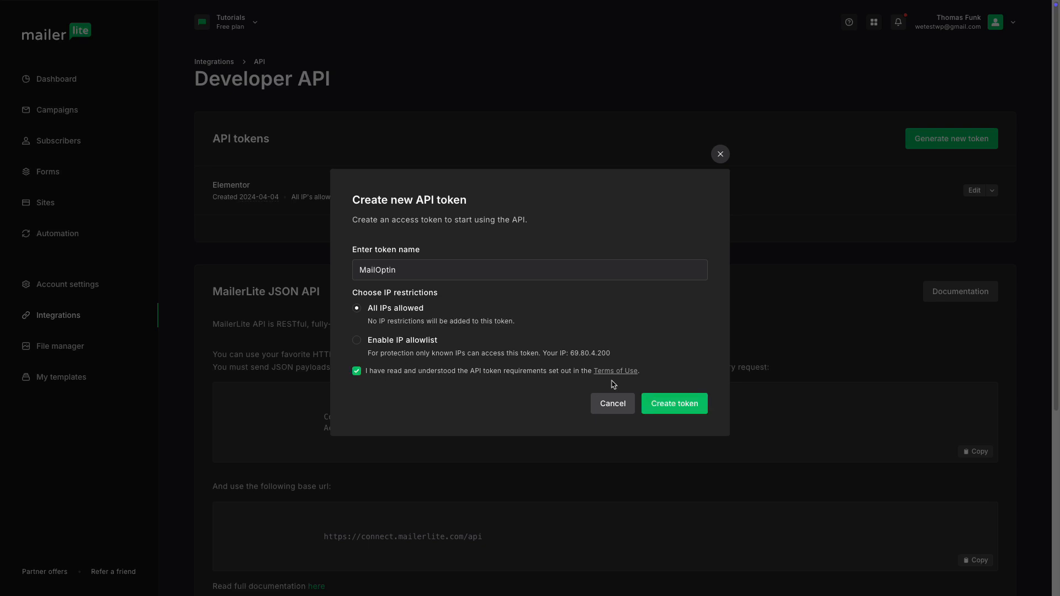
left_click(671, 405)
left_click(685, 331)
left_click(623, 379)
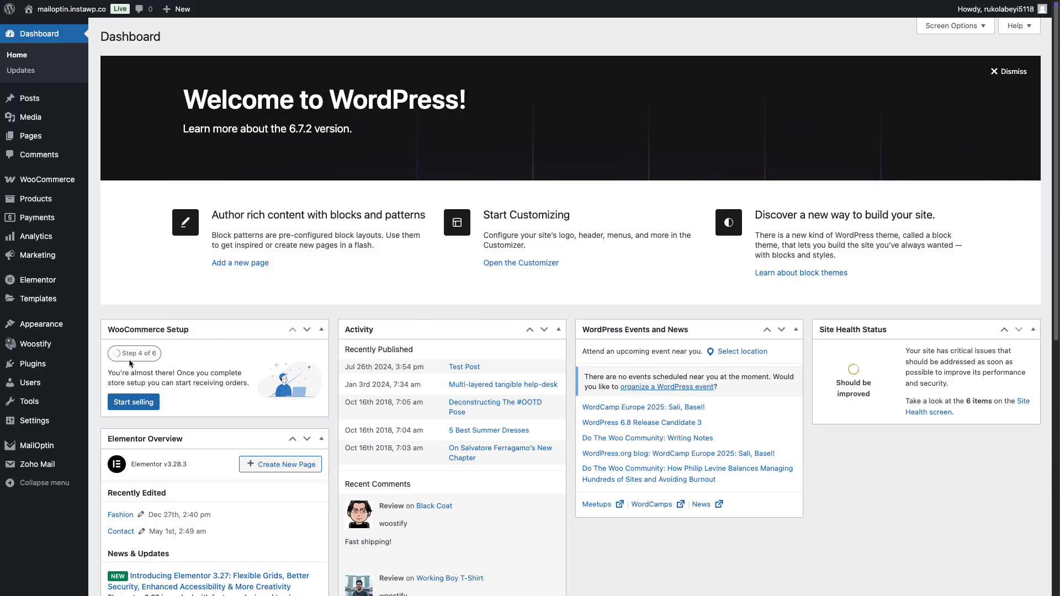
Paste the copied API key into MailOptin's MailerLite integration and save the changes.
mouse_move(43, 447)
left_click(130, 462)
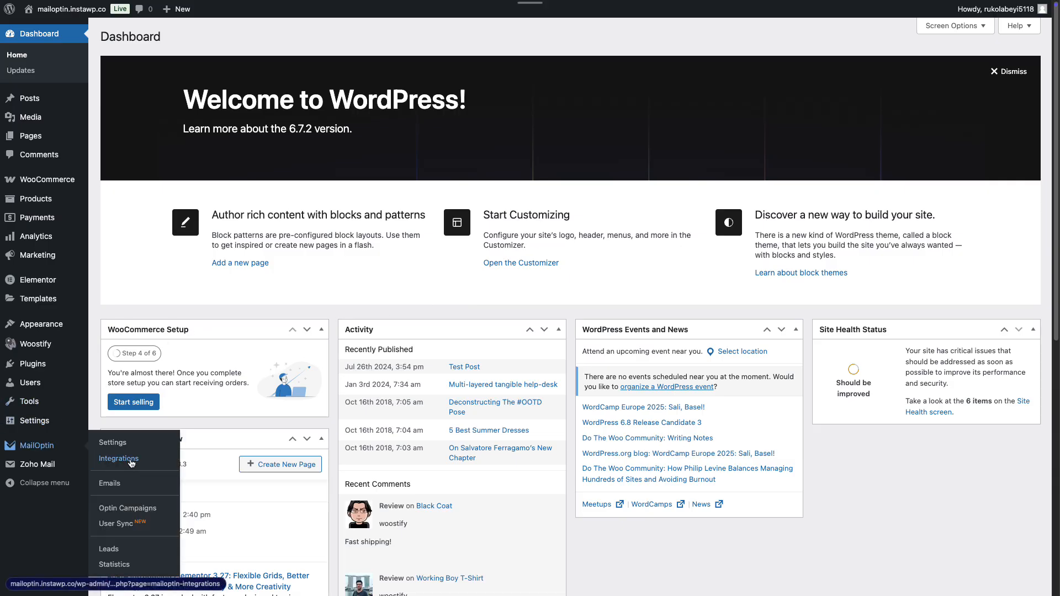
scroll(570, 439, "down", 2)
scroll(571, 439, "down", 8)
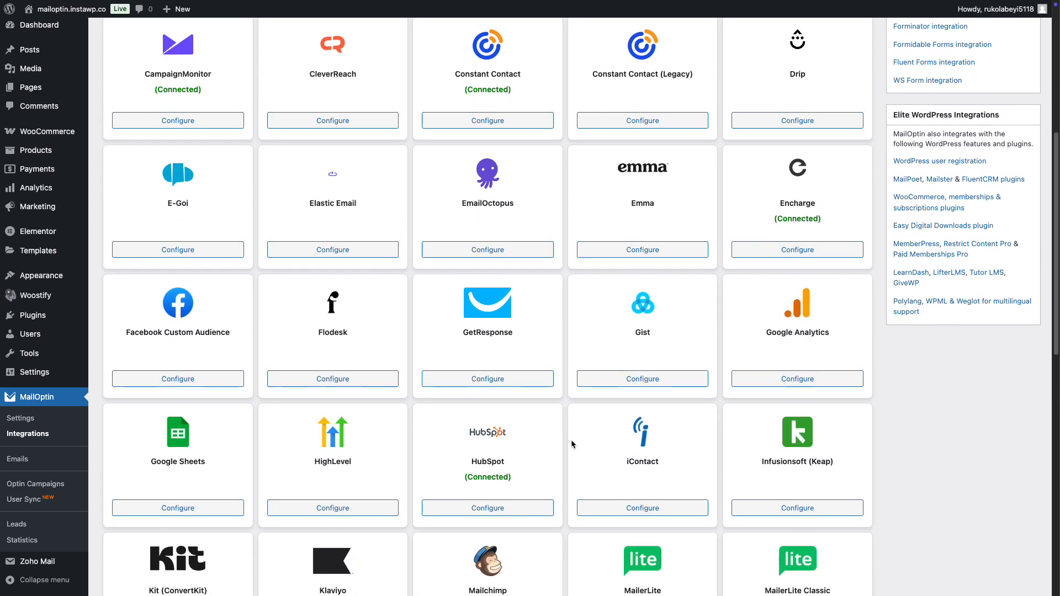
left_click(629, 457)
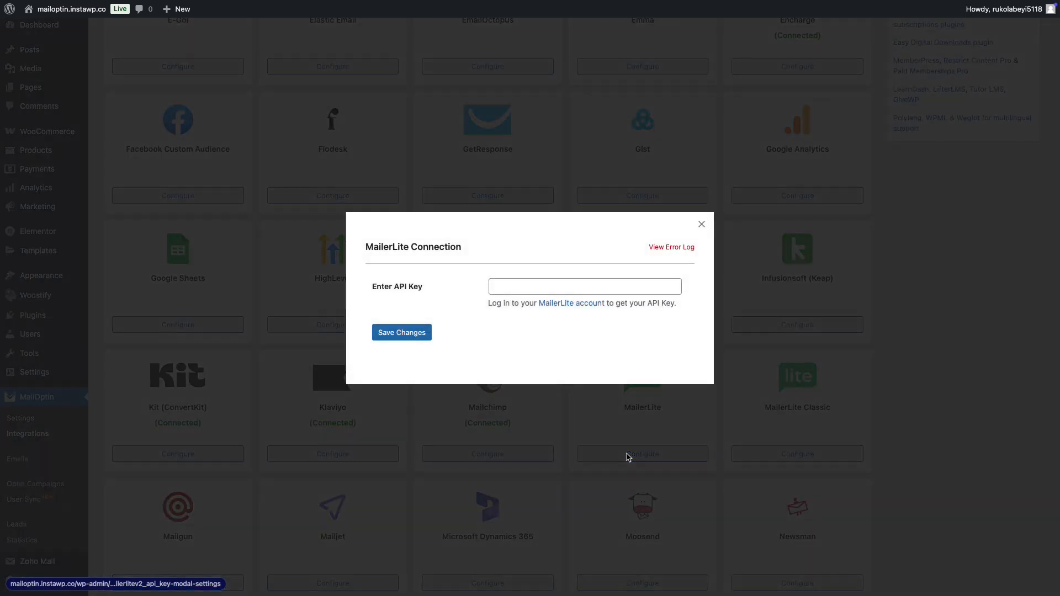
left_click(517, 284)
key("ctrl+v")
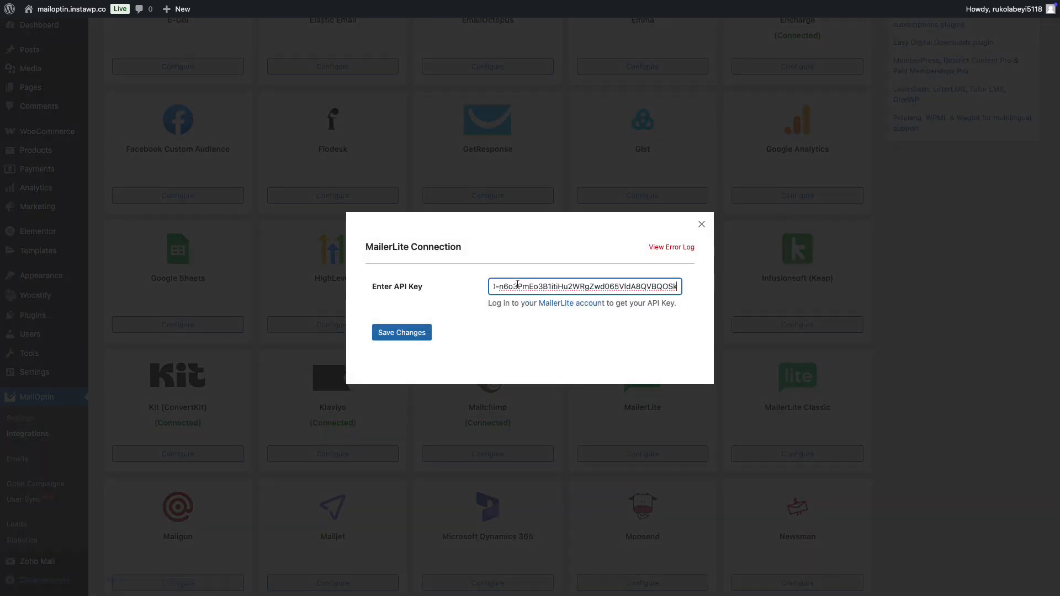
left_click(413, 333)
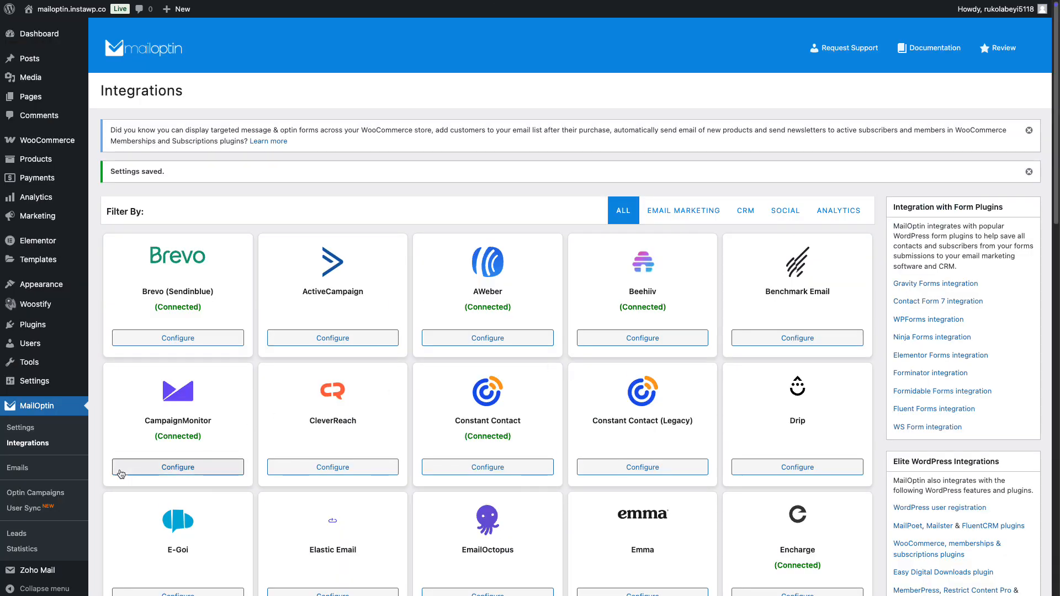
Add a new optin campaign named 'Example' and choose the BareMetal lightbox theme.
left_click(55, 492)
left_click(243, 92)
left_click(233, 177)
type("Example")
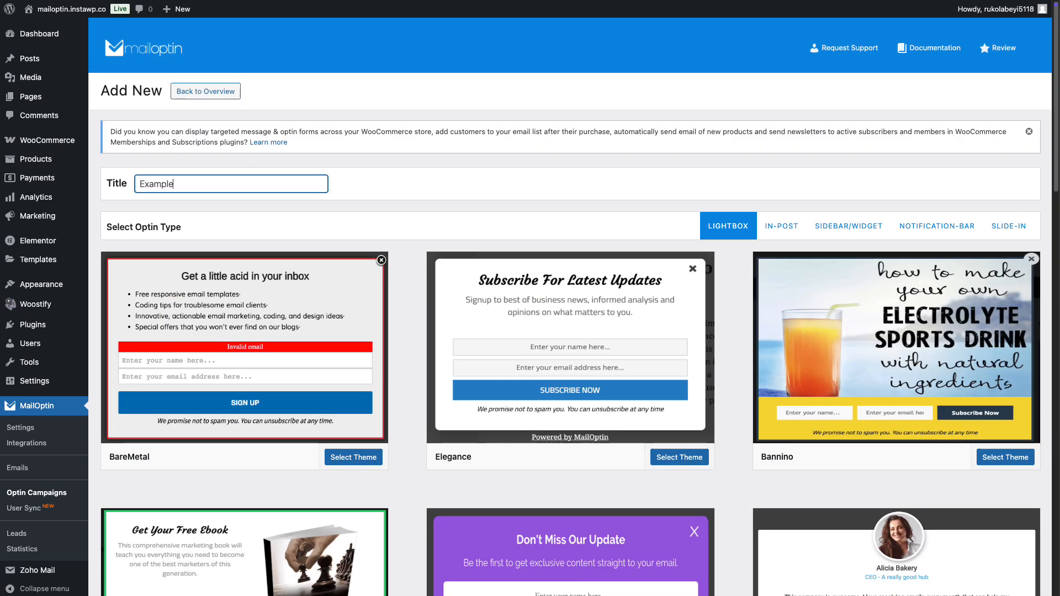
left_click(252, 299)
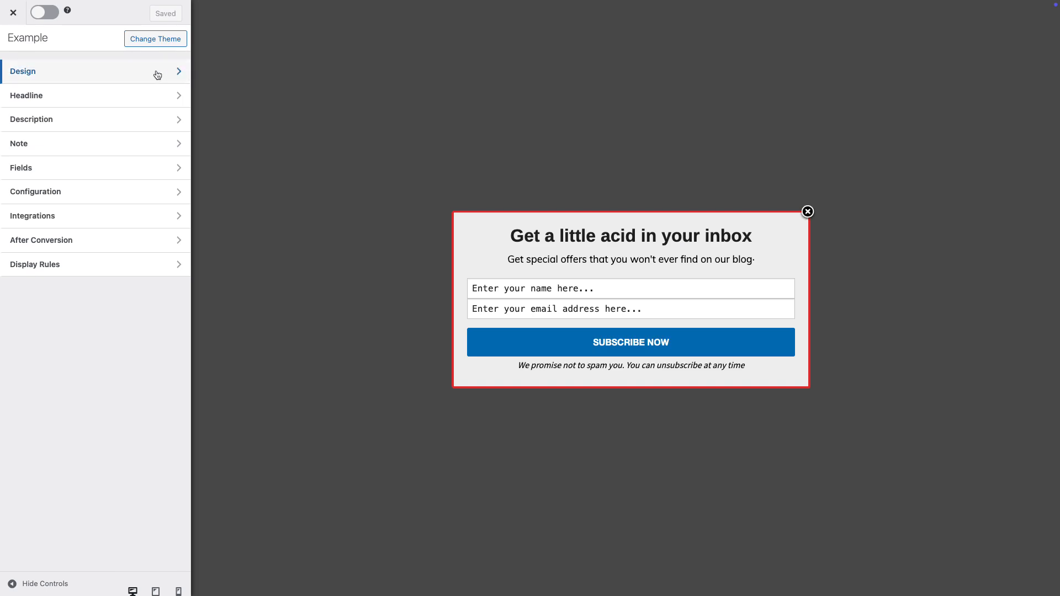
Reduce the optin width to 620px under Design, leaving Display Effect unset.
left_click(157, 75)
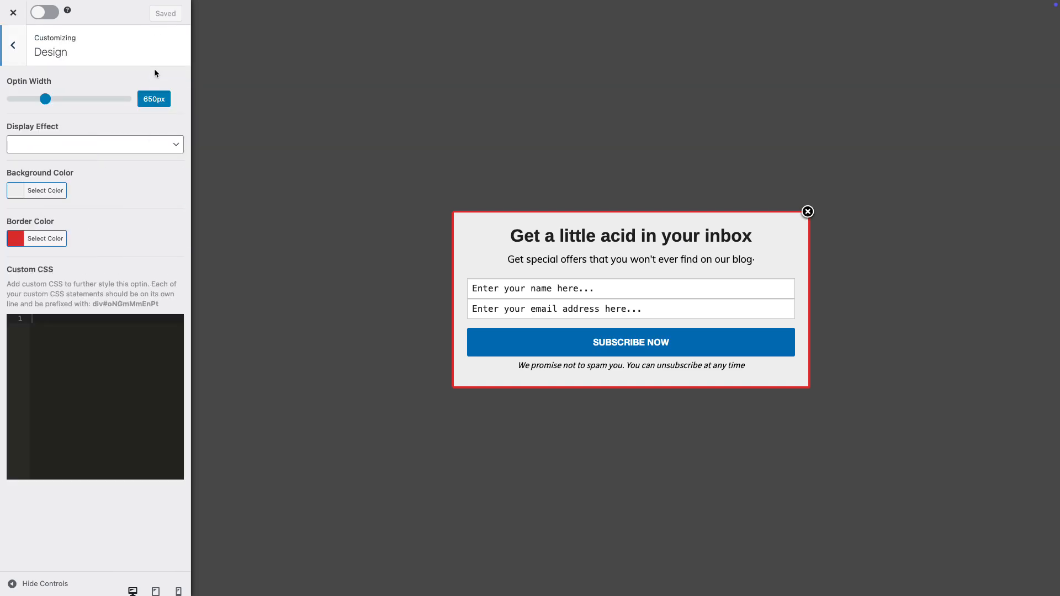
left_click_drag(48, 100, 44, 101)
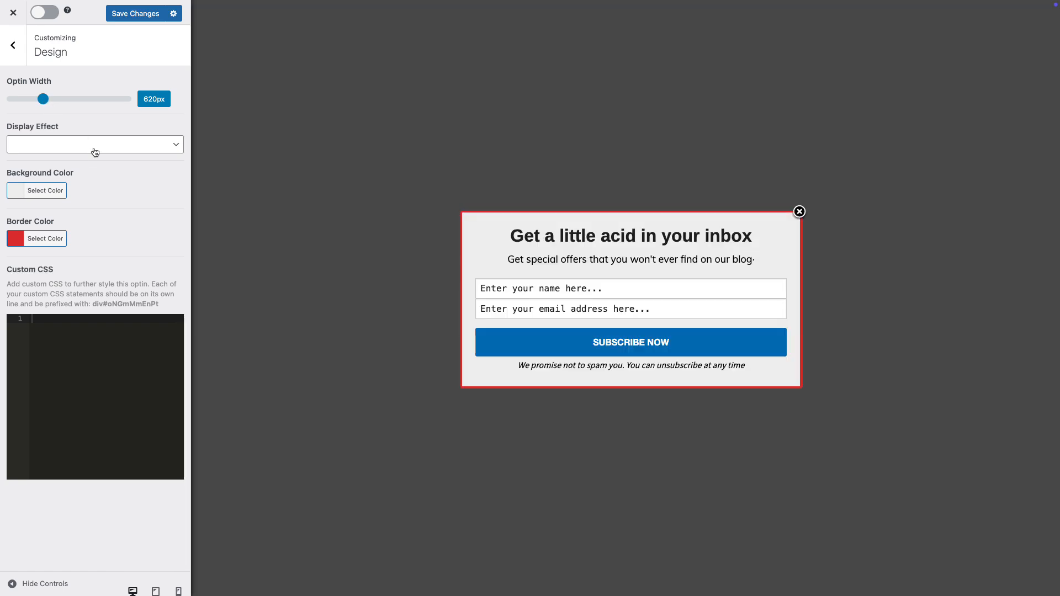
left_click(95, 150)
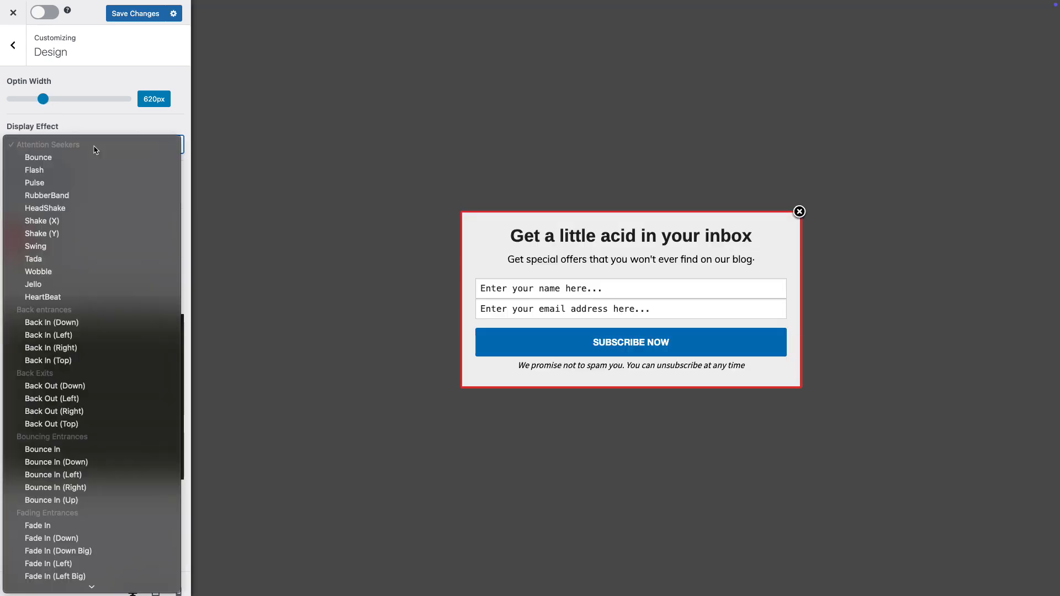
scroll(101, 150, "down", 5)
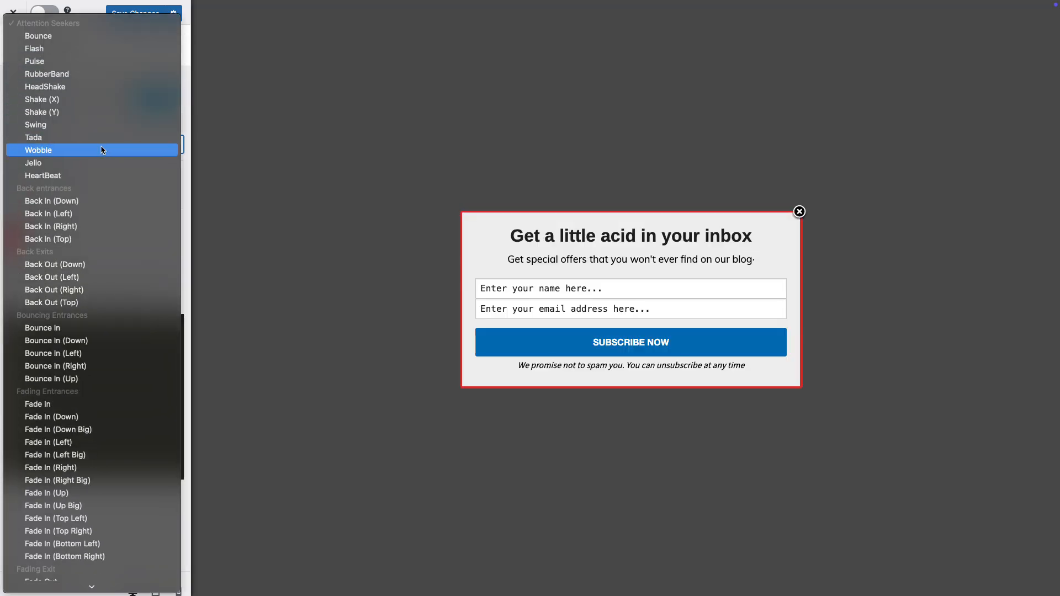
left_click(172, 139)
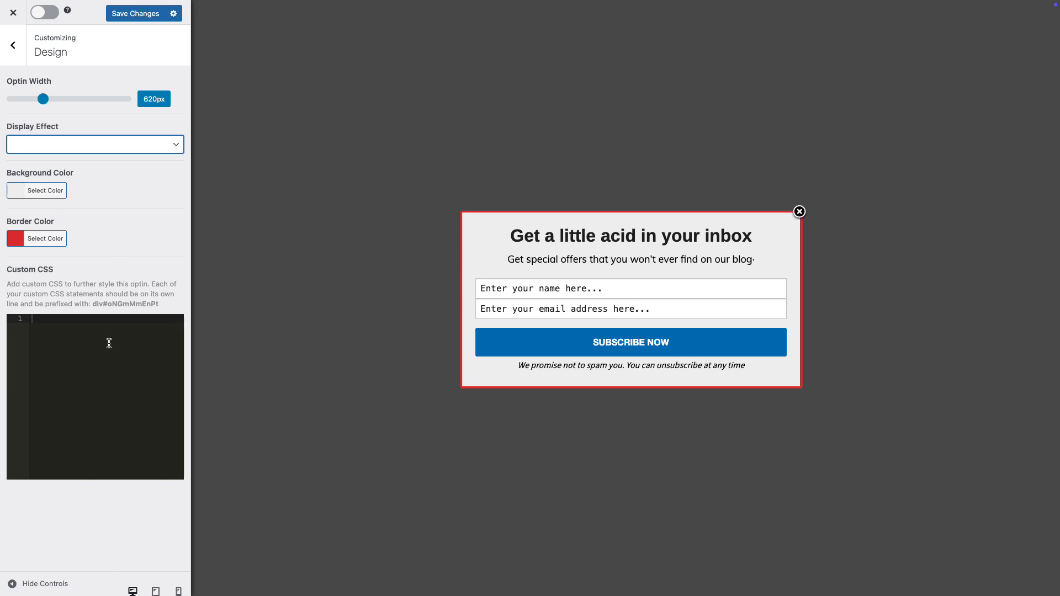
left_click(20, 55)
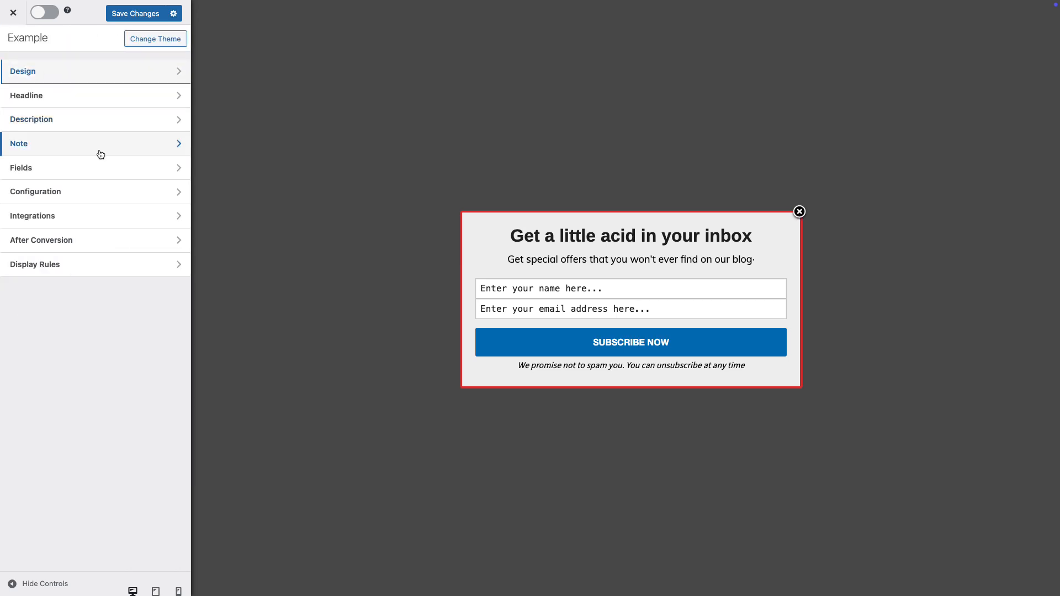
Keep the headline visible after trying Hide Headline, then bring up the description and Name/Email Fields settings.
left_click(620, 241)
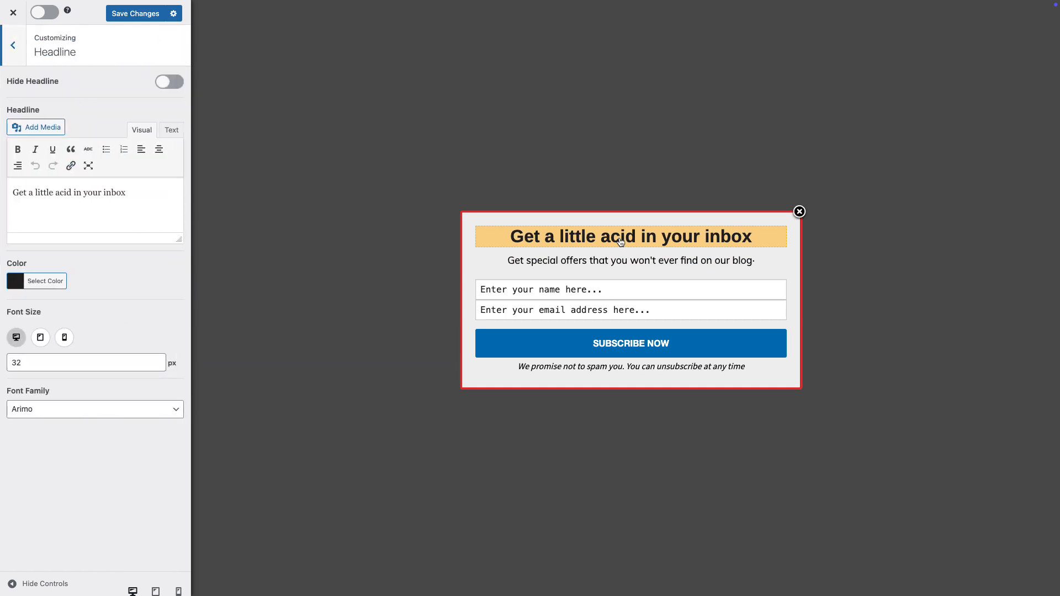
left_click(167, 83)
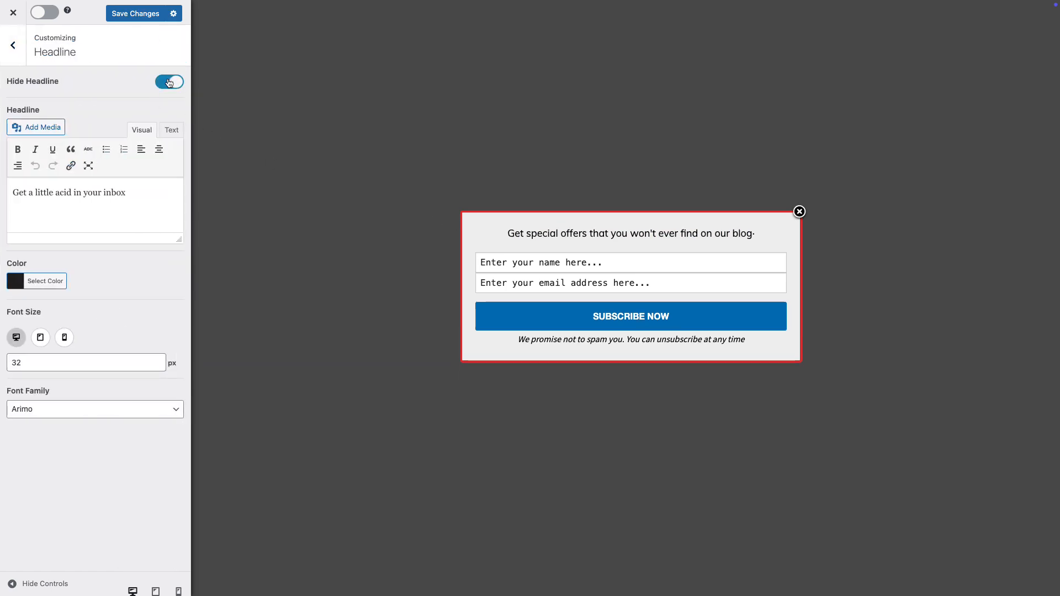
left_click(170, 83)
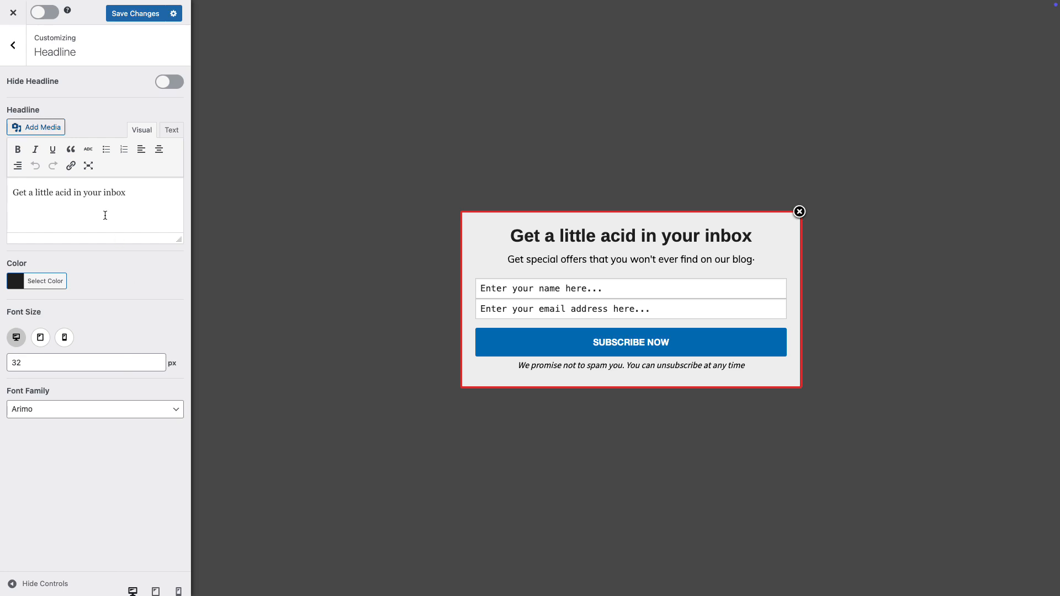
left_click(542, 260)
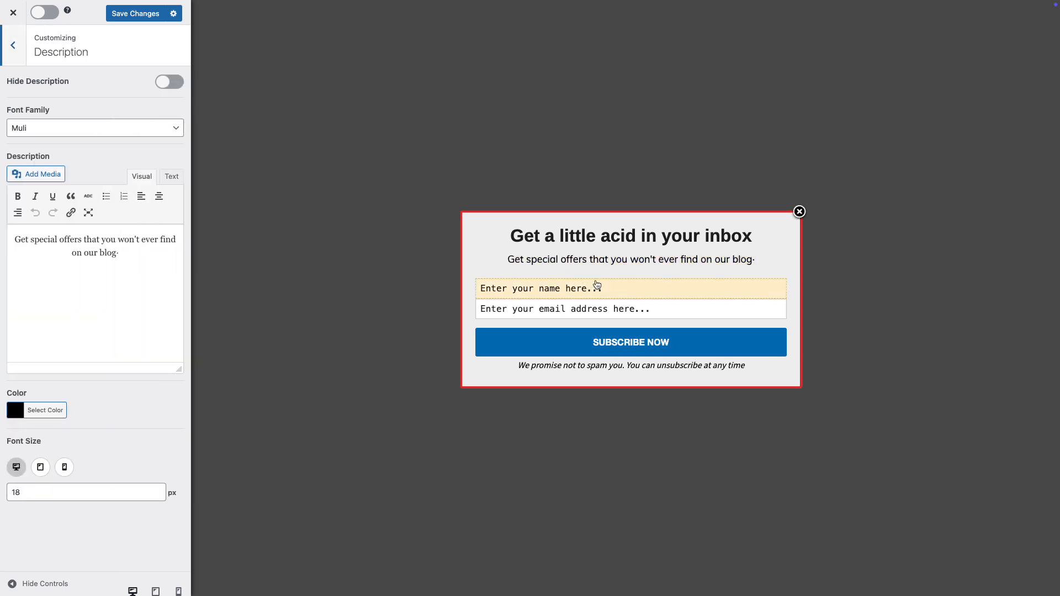
left_click(615, 289)
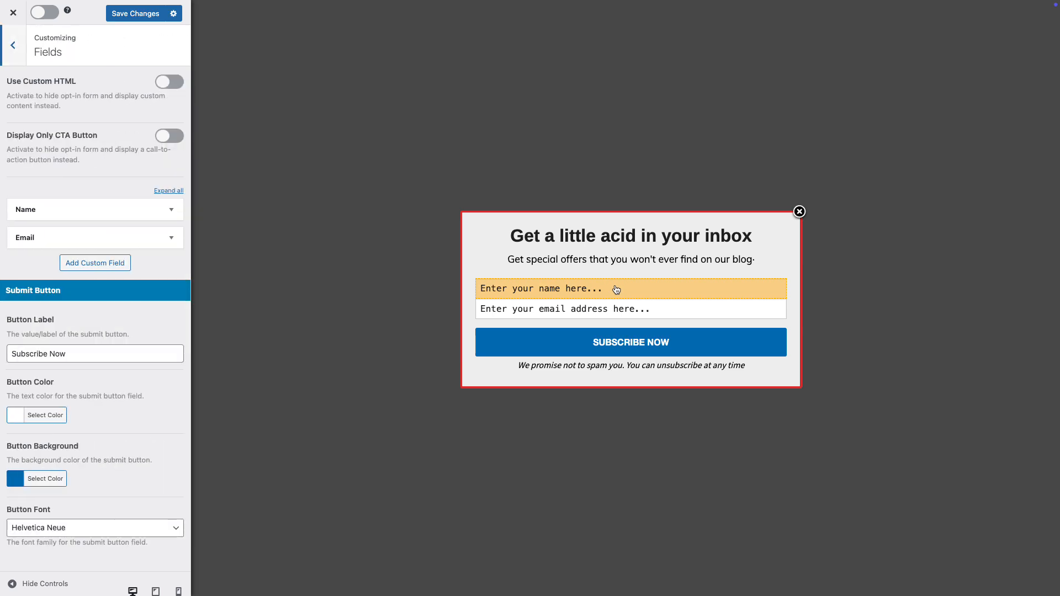
left_click(177, 82)
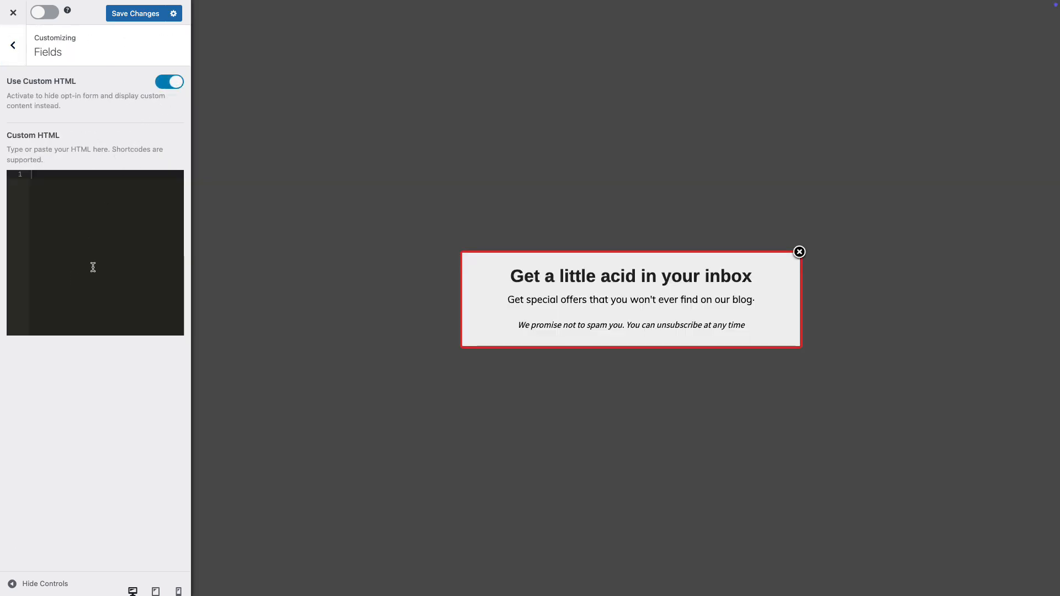
left_click(169, 83)
left_click(164, 138)
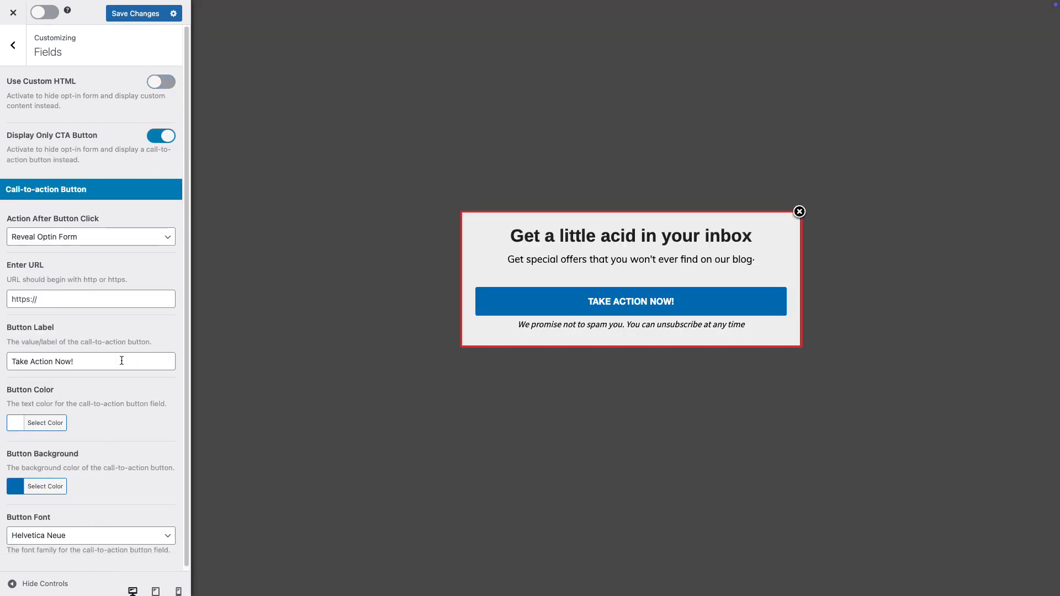
left_click(167, 138)
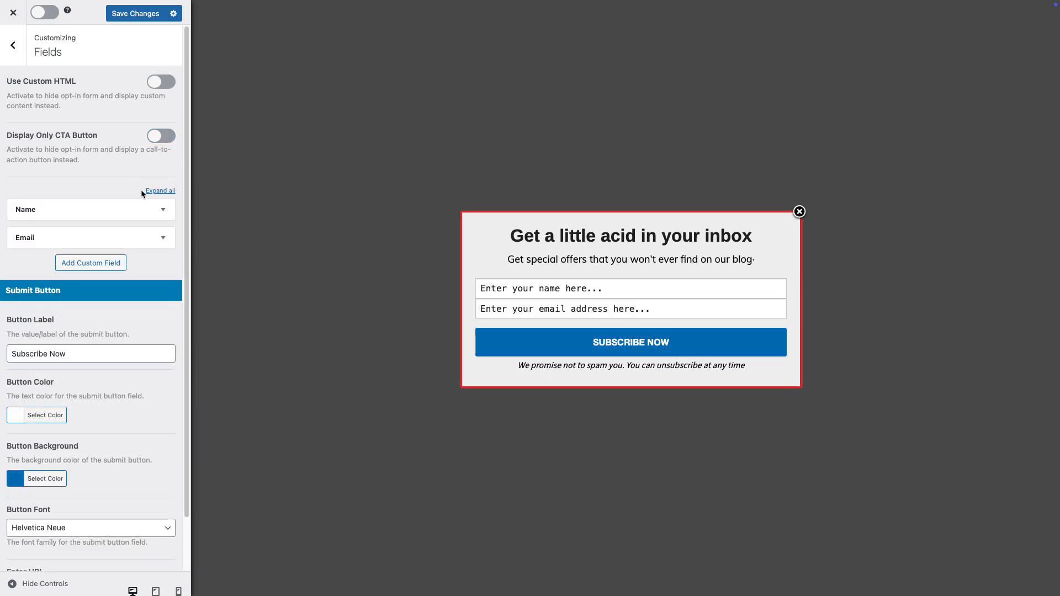
left_click(163, 210)
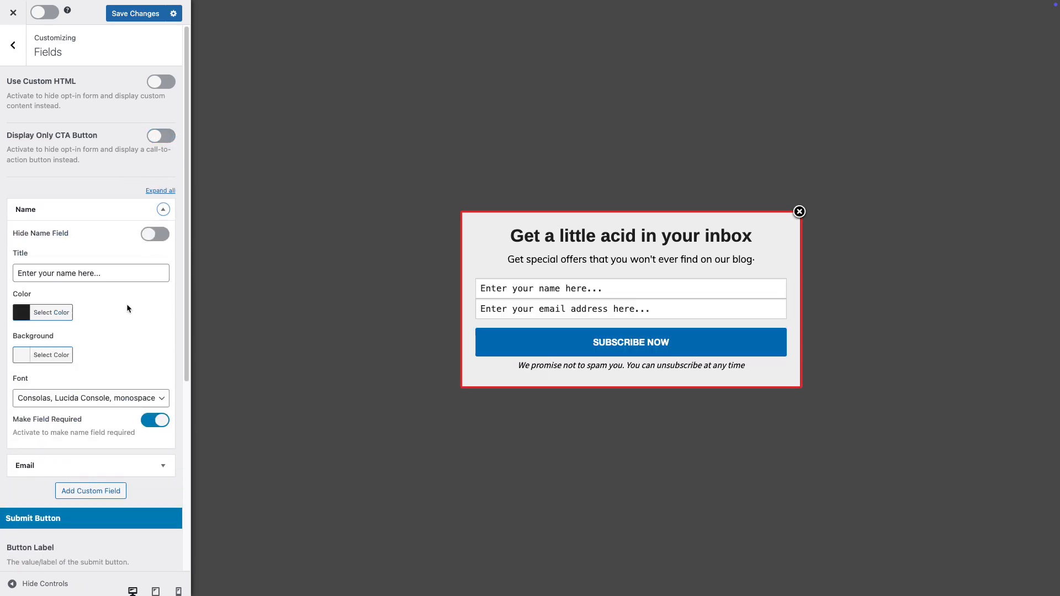
scroll(127, 307, "down", 1)
scroll(127, 307, "up", 1)
left_click(157, 236)
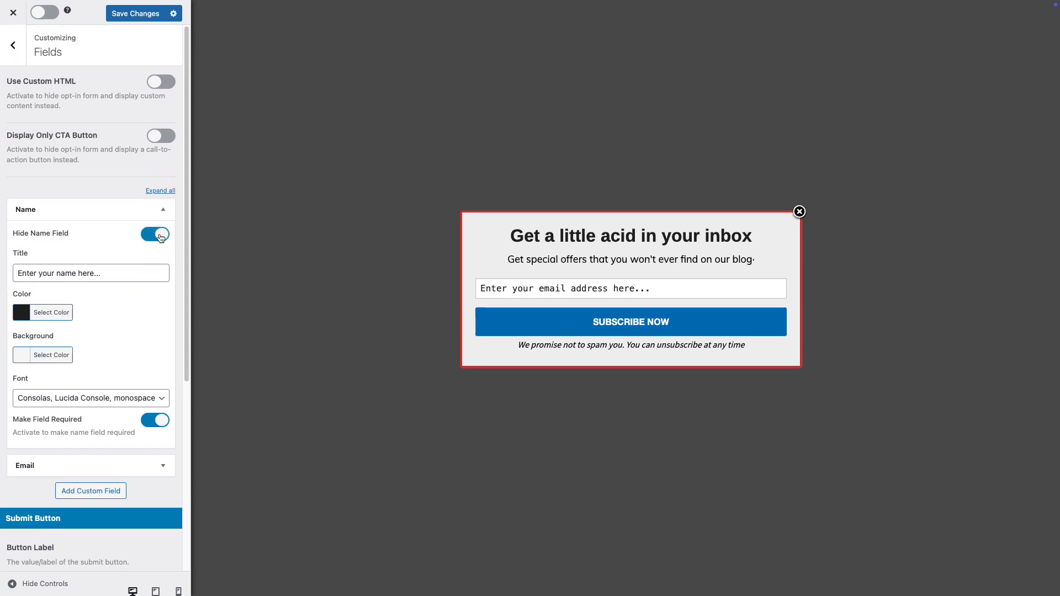
left_click(156, 236)
left_click(160, 422)
left_click(161, 423)
left_click(163, 210)
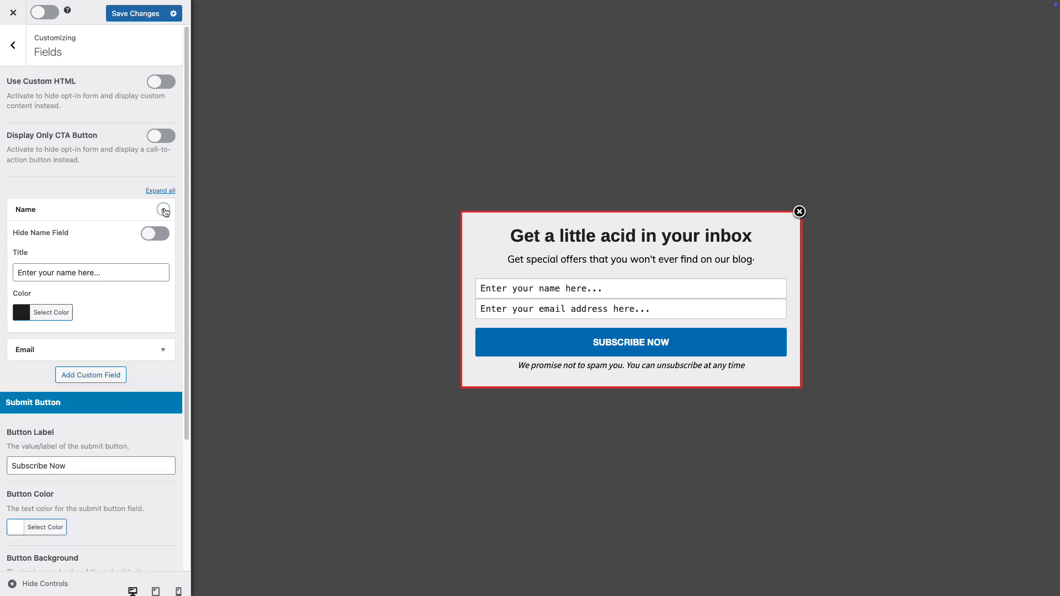
left_click(161, 238)
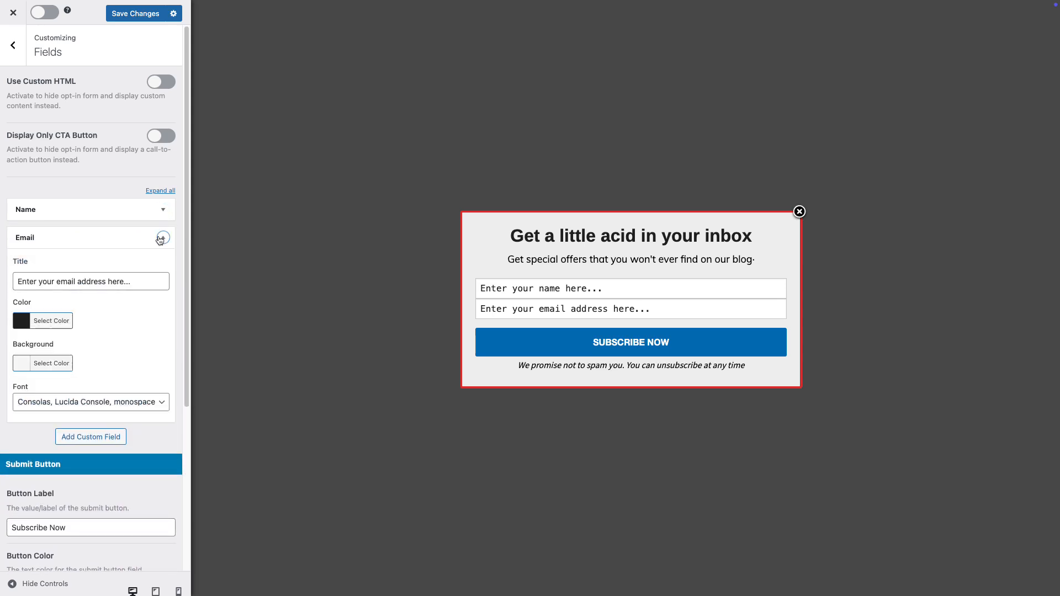
left_click(161, 238)
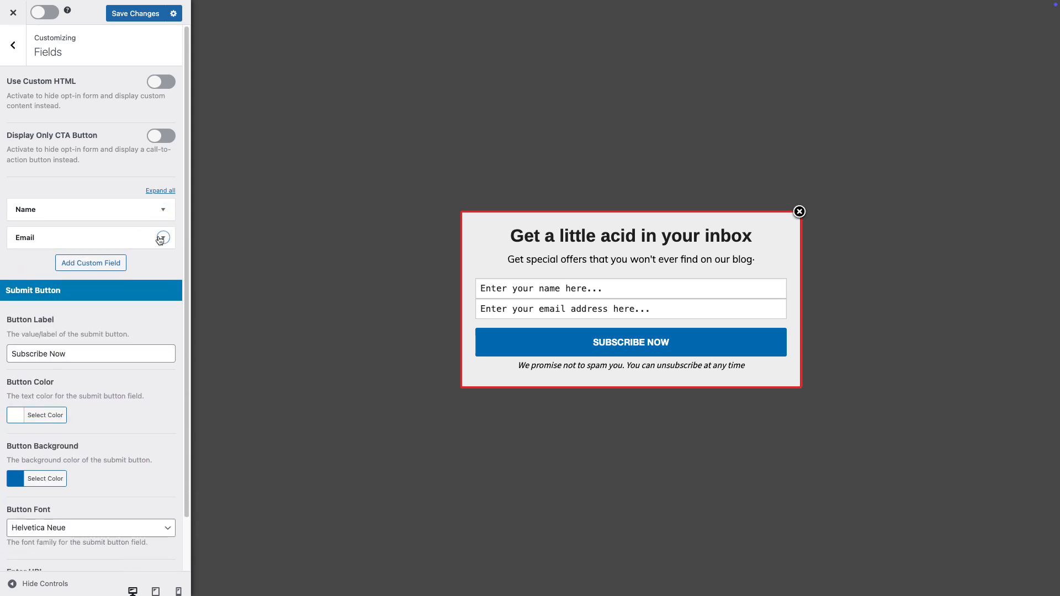
Set the Subscribe Now button background to red (#dd3333) and return to the section list.
scroll(135, 318, "down", 2)
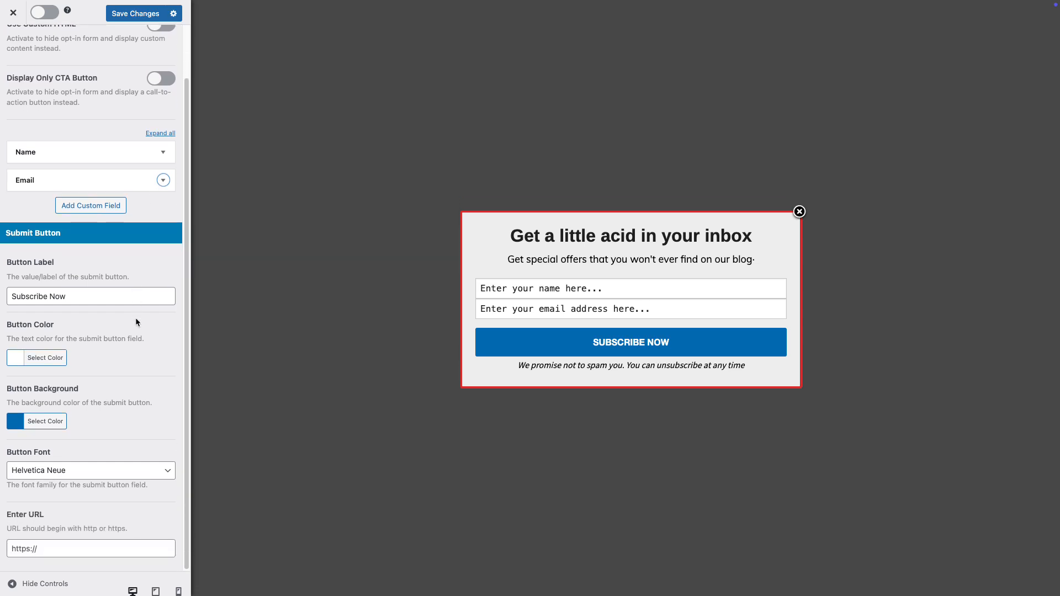
left_click(45, 421)
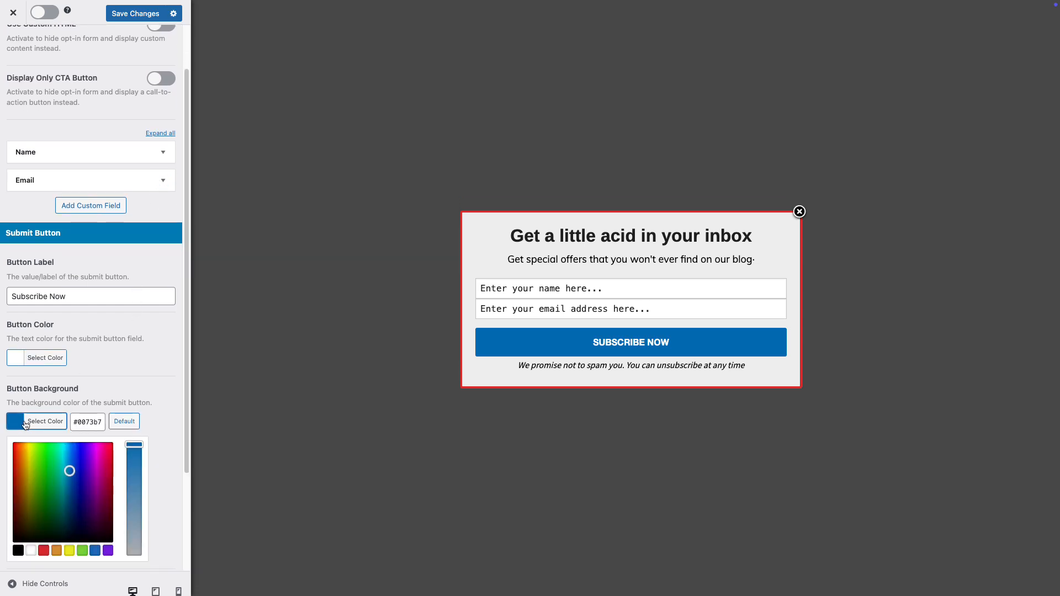
scroll(61, 476, "down", 1)
left_click(44, 508)
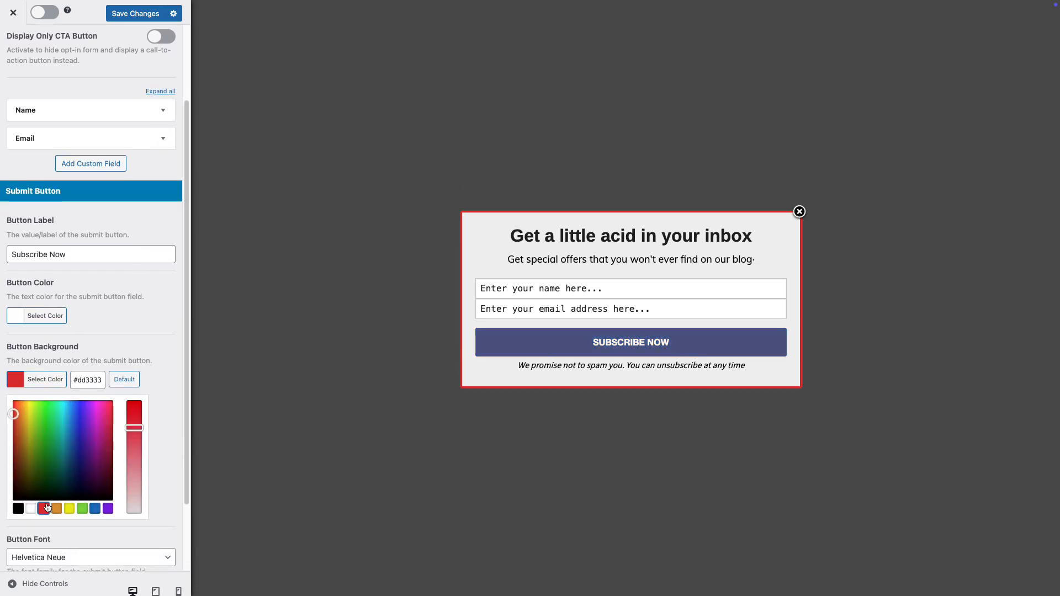
left_click(154, 433)
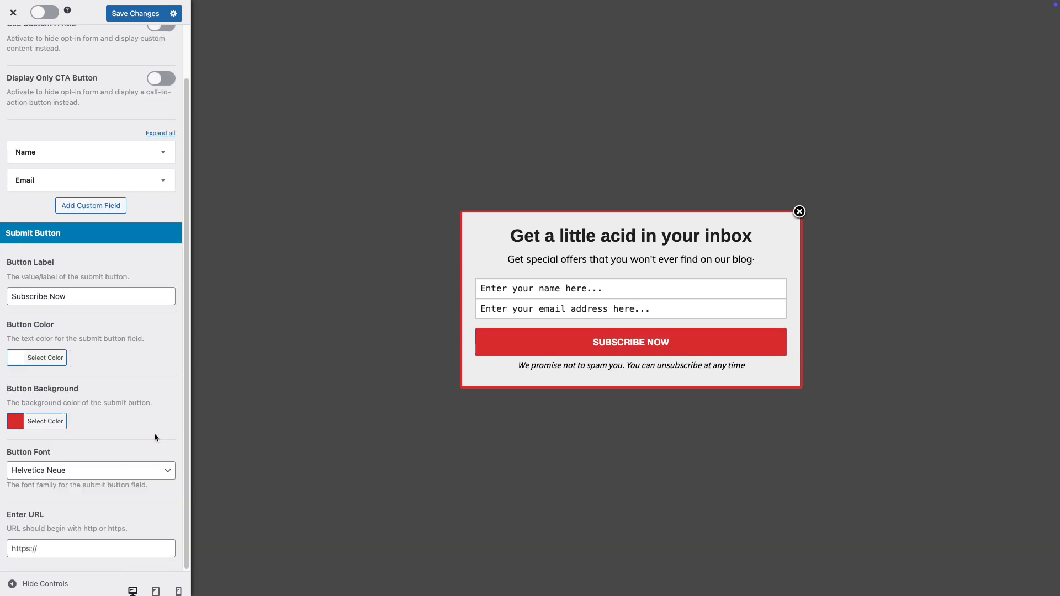
scroll(154, 434, "up", 2)
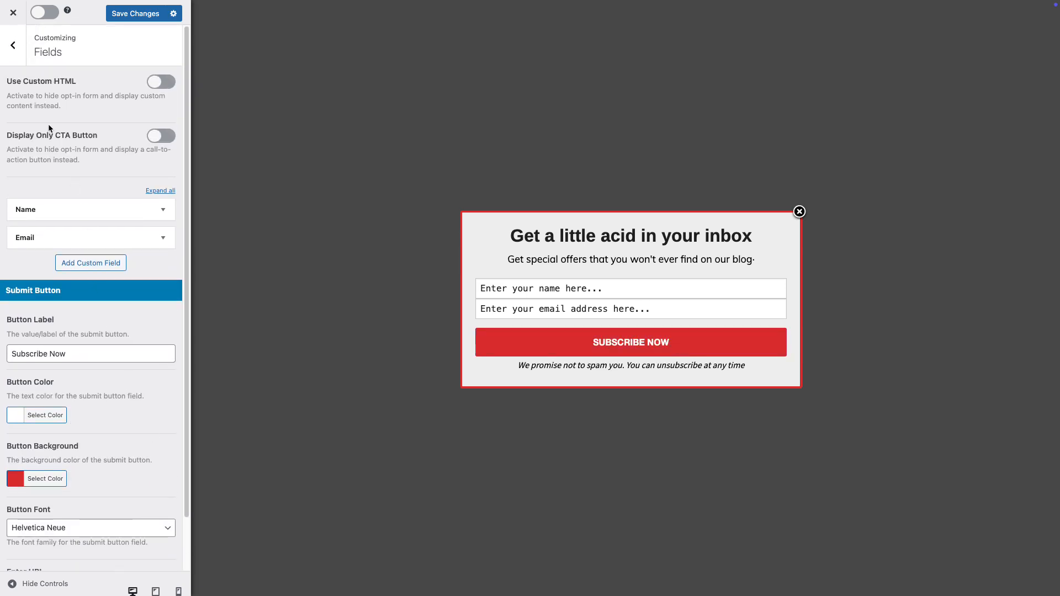
left_click(13, 45)
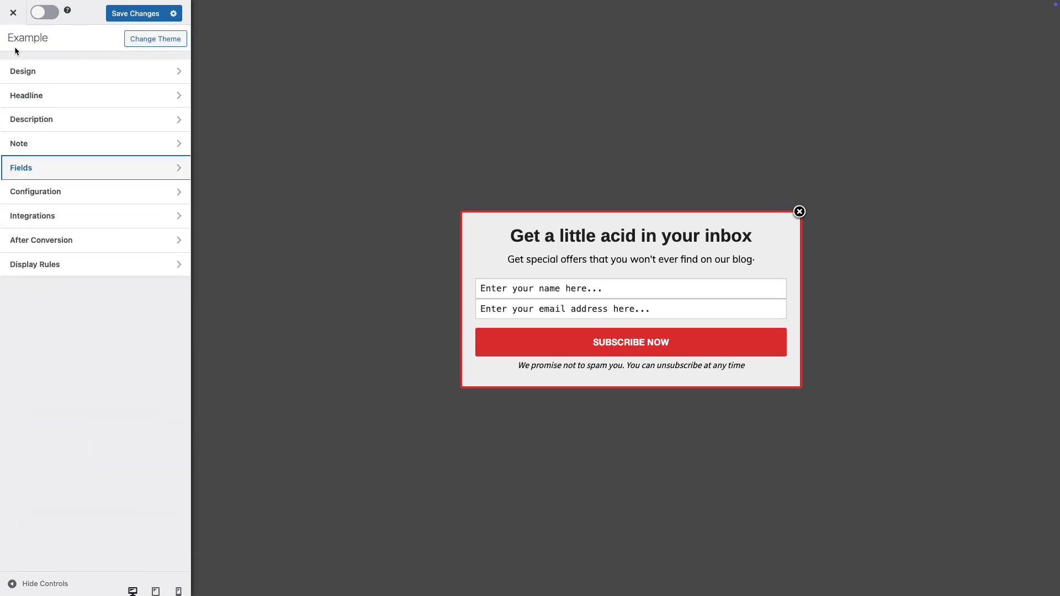
left_click(108, 192)
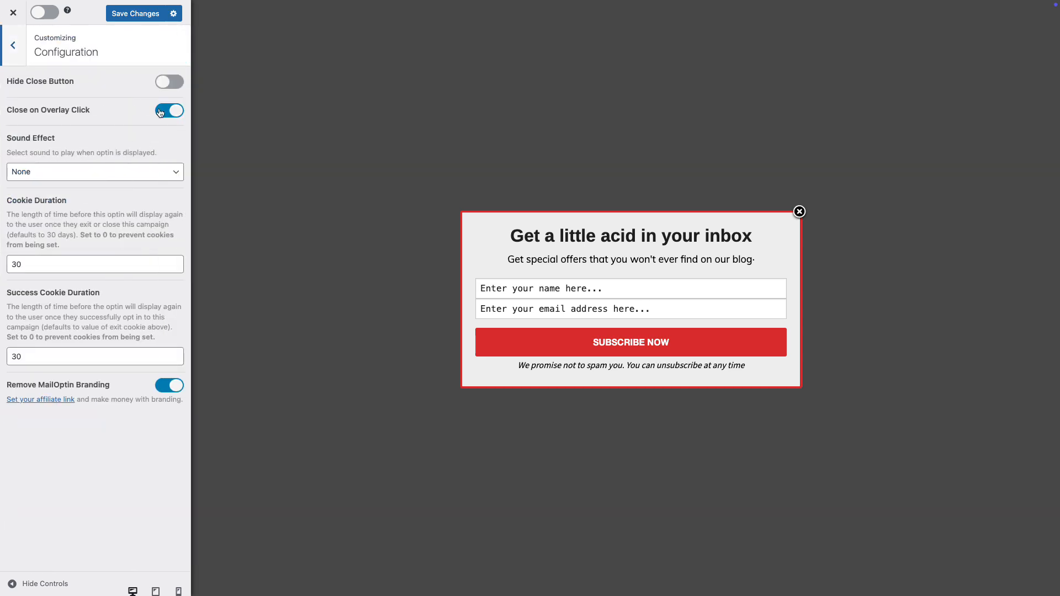
Keep the close button and no sound effect, and turn MailOptin branding back on.
left_click(175, 83)
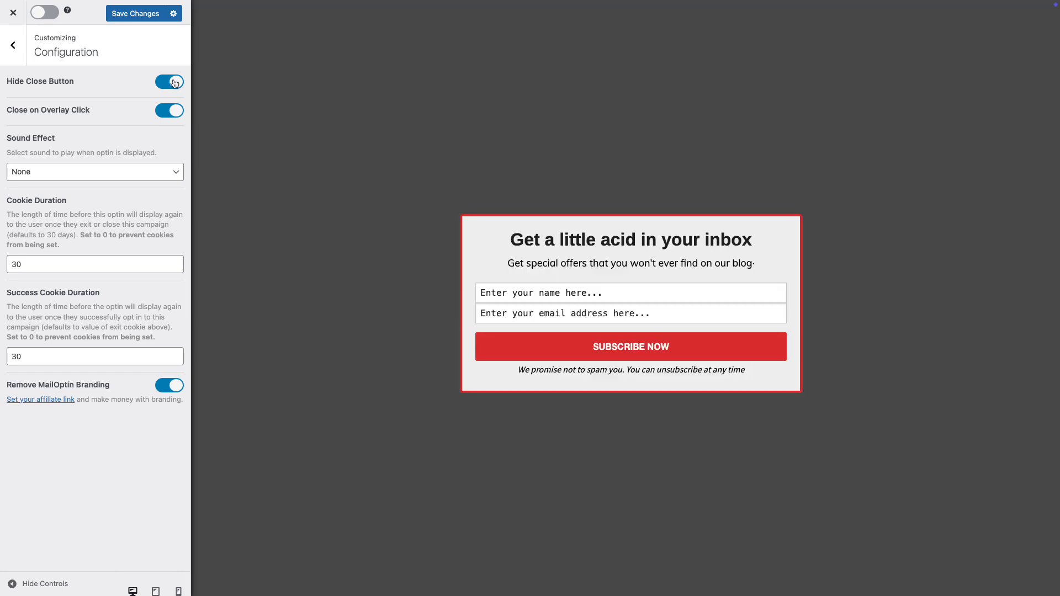
left_click(175, 83)
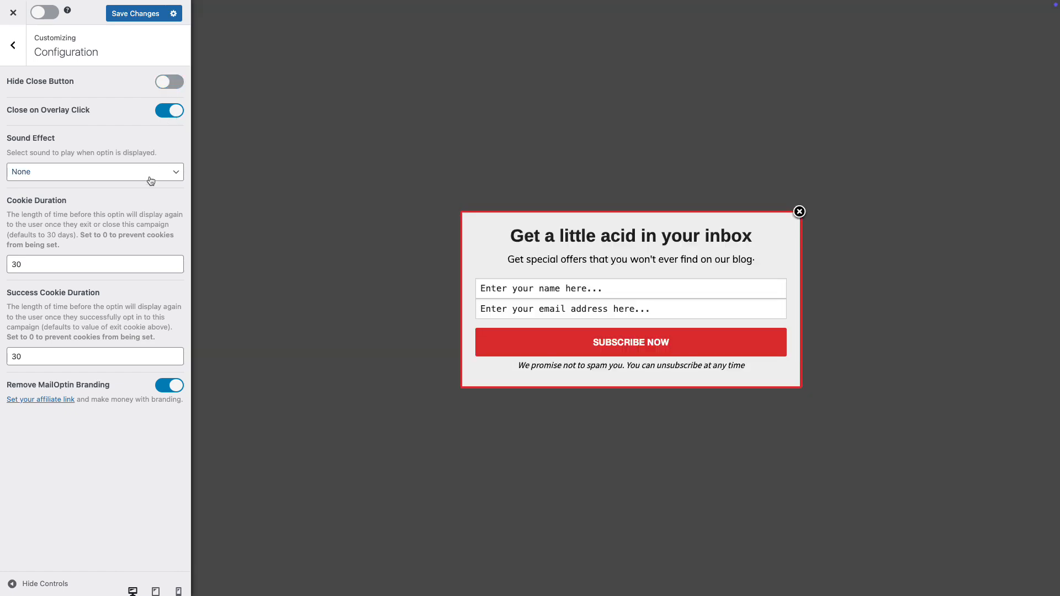
left_click(149, 173)
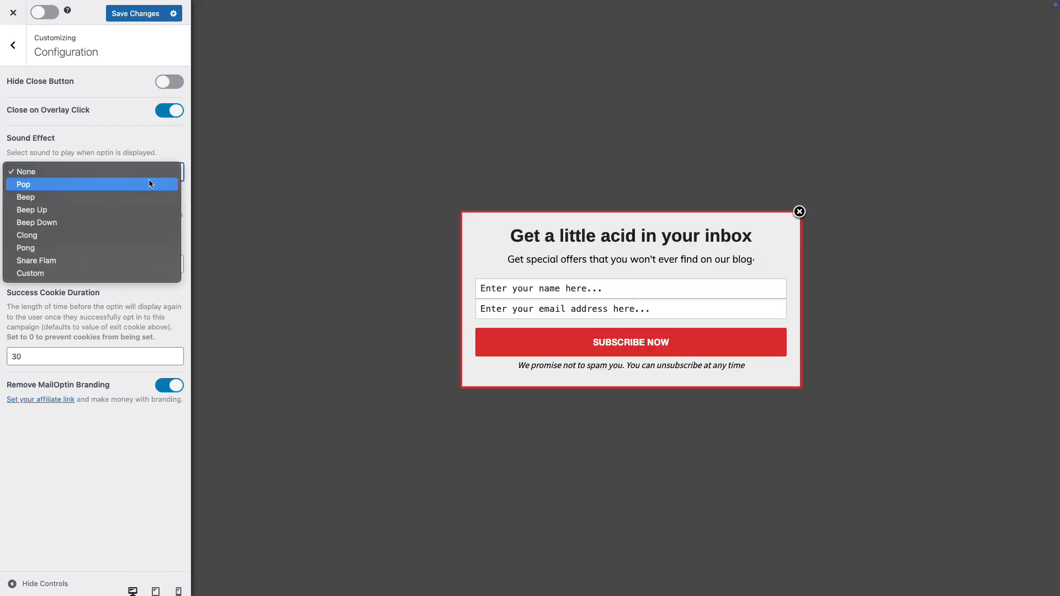
left_click(148, 150)
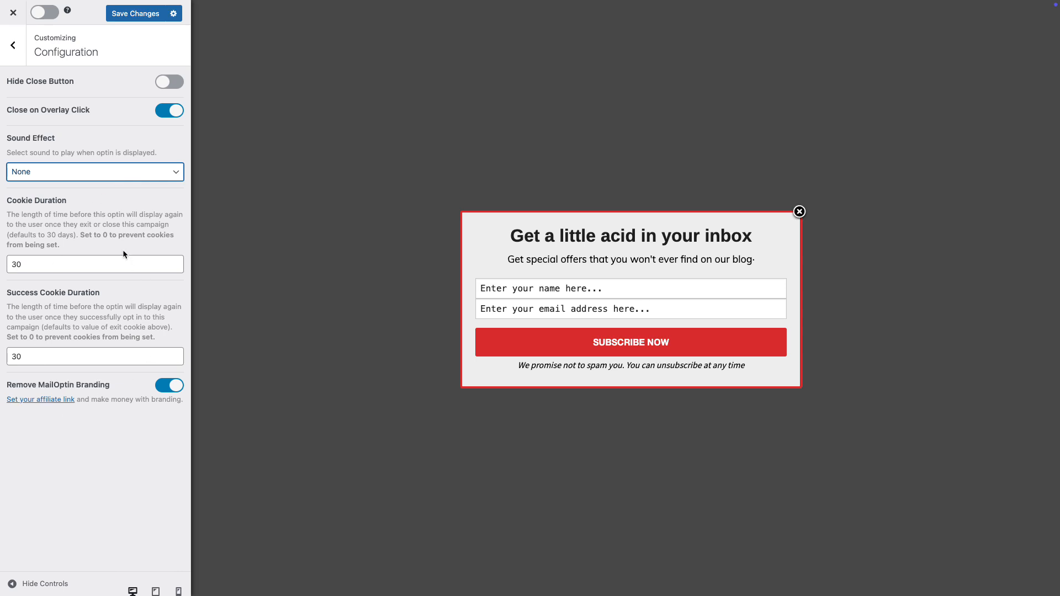
left_click(166, 386)
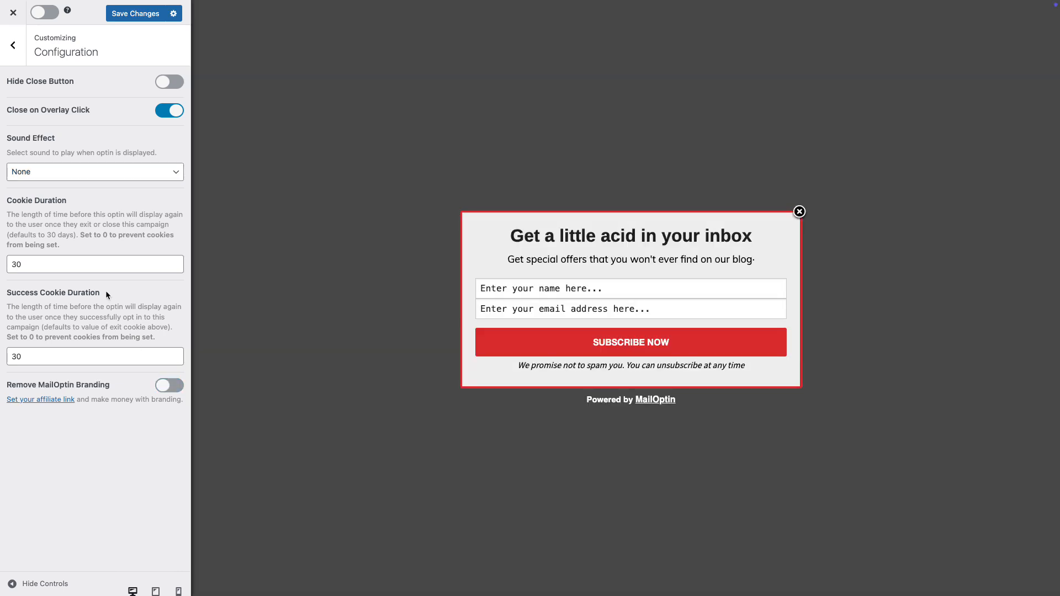
left_click(14, 51)
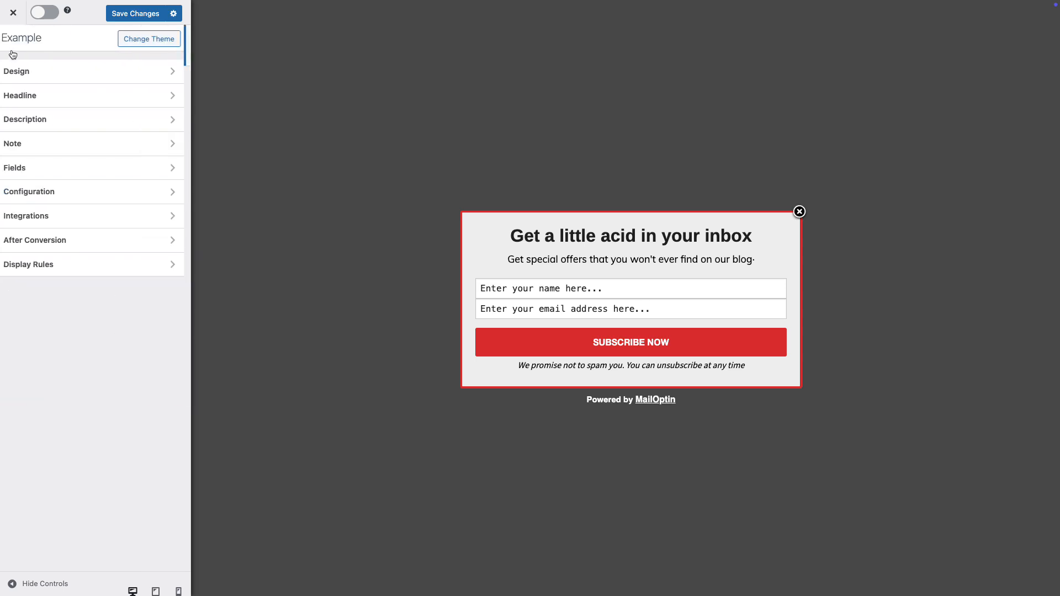
Add a MailerLite integration to the optin that subscribes visitors to the Tutorials email list.
left_click(102, 215)
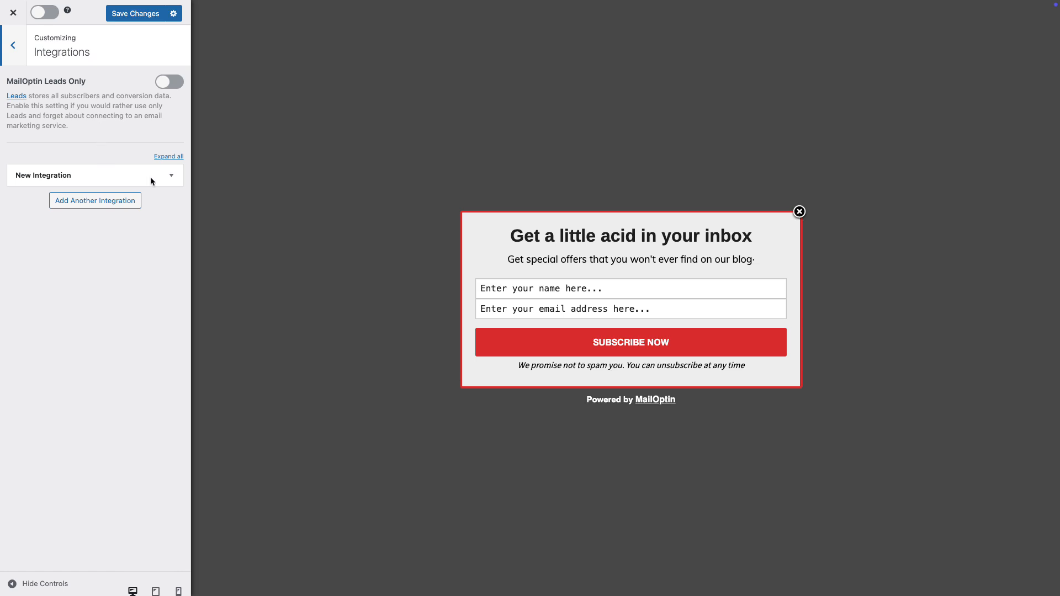
left_click(171, 175)
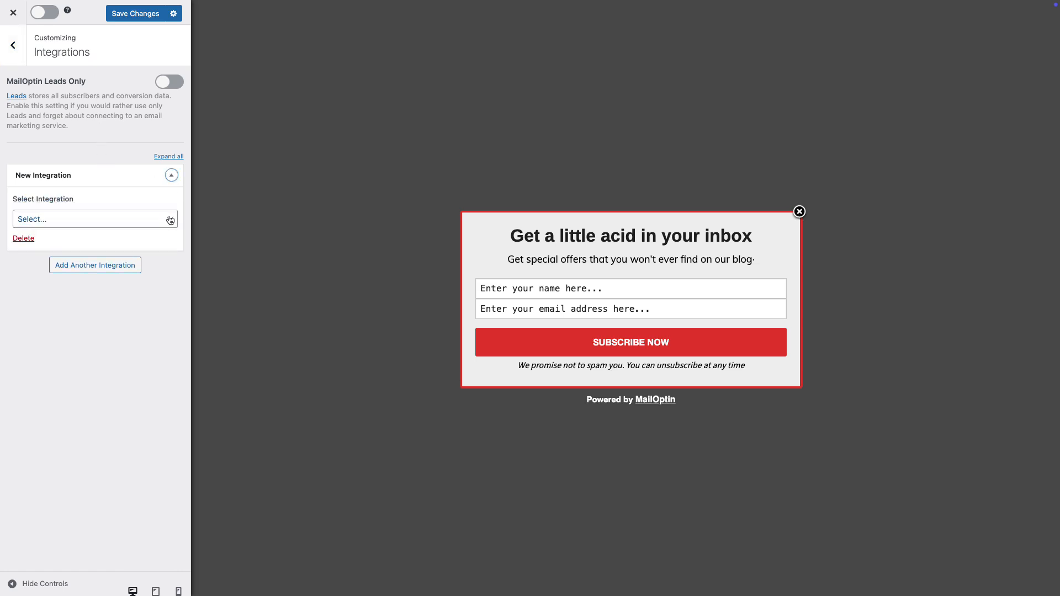
left_click(170, 220)
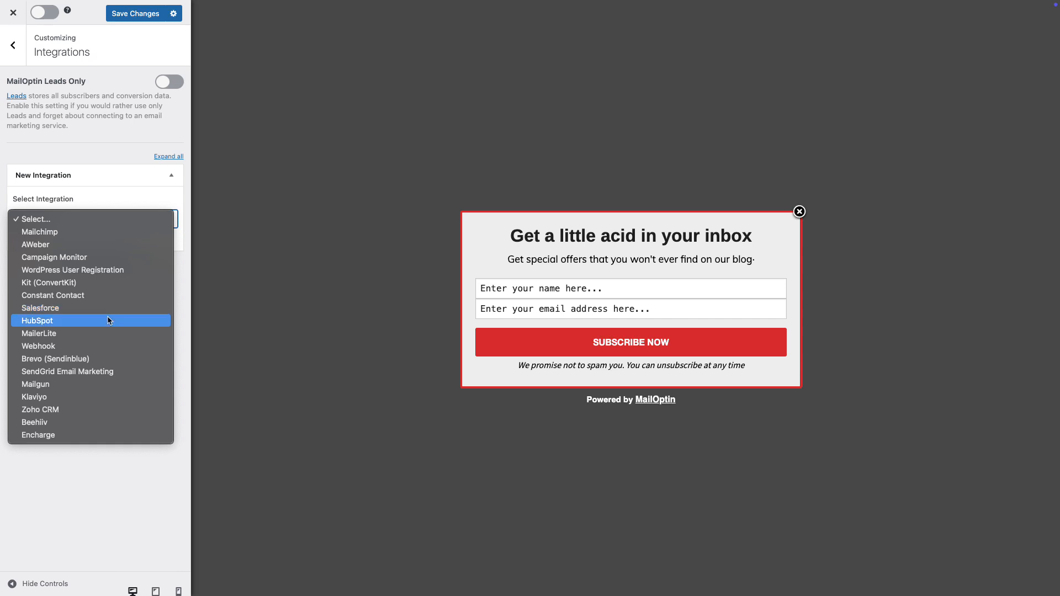
left_click(31, 333)
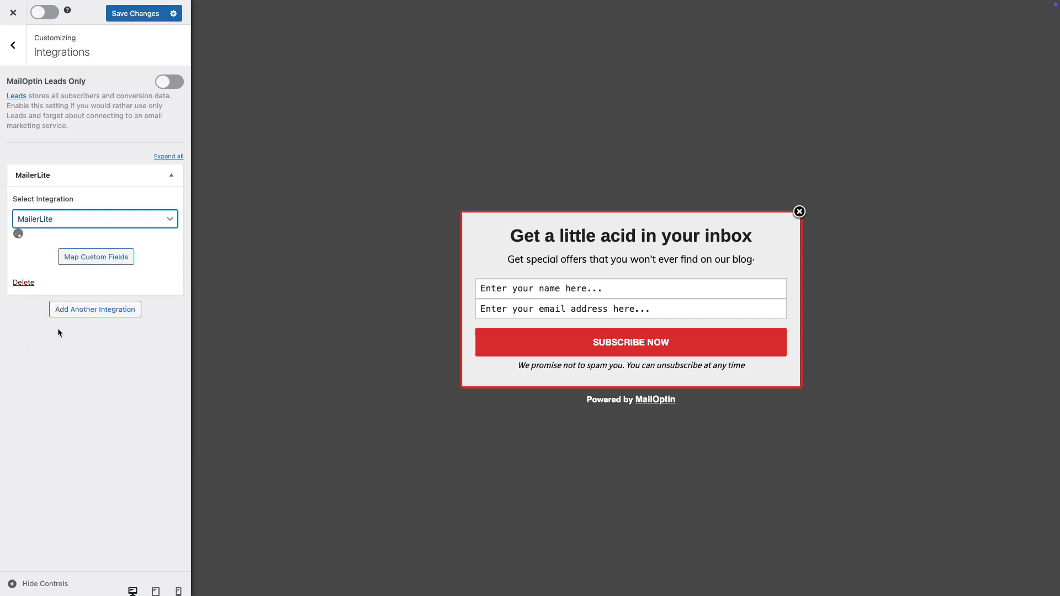
left_click(128, 260)
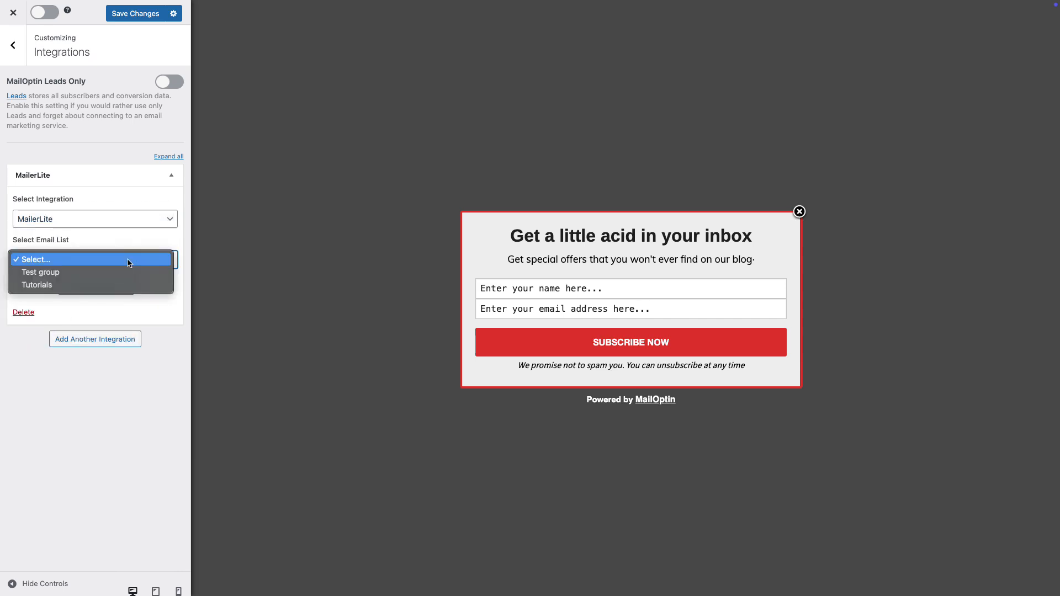
left_click(94, 285)
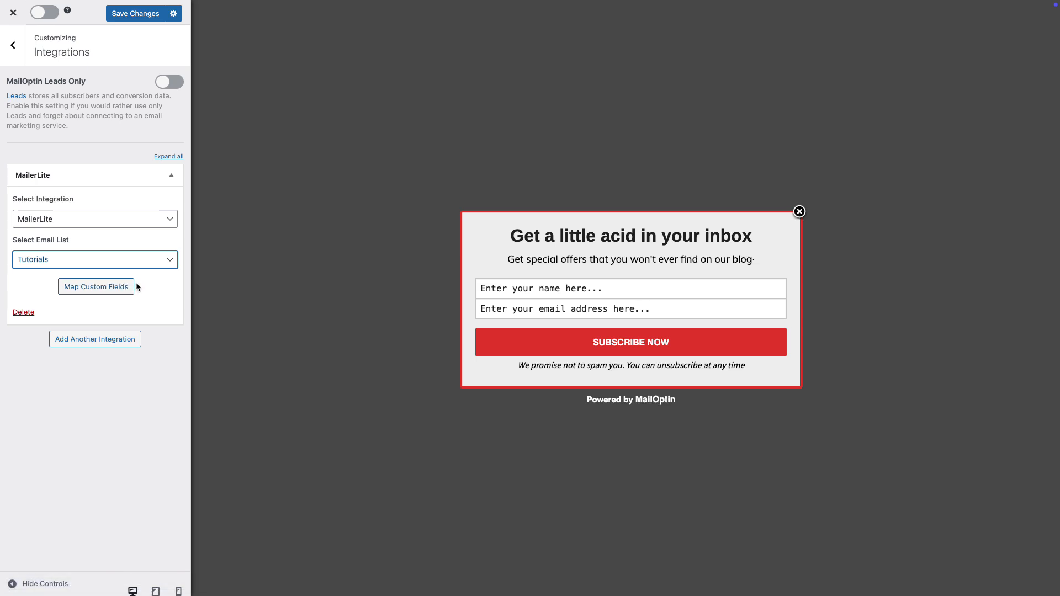
left_click(12, 45)
Make the optin appear once visitors scroll 6% down the page and activate that rule.
left_click(88, 235)
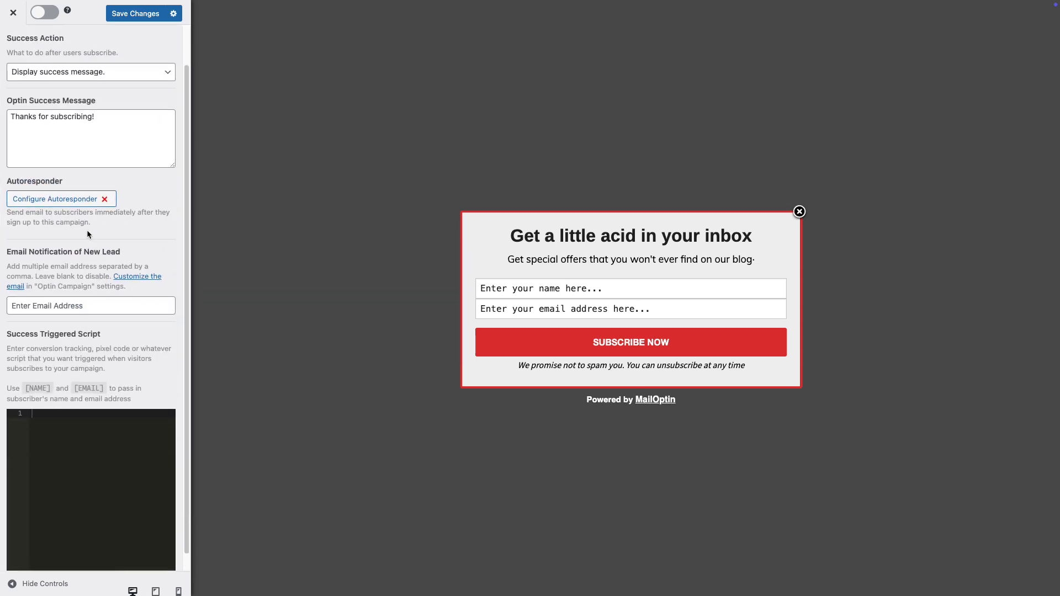
left_click(15, 62)
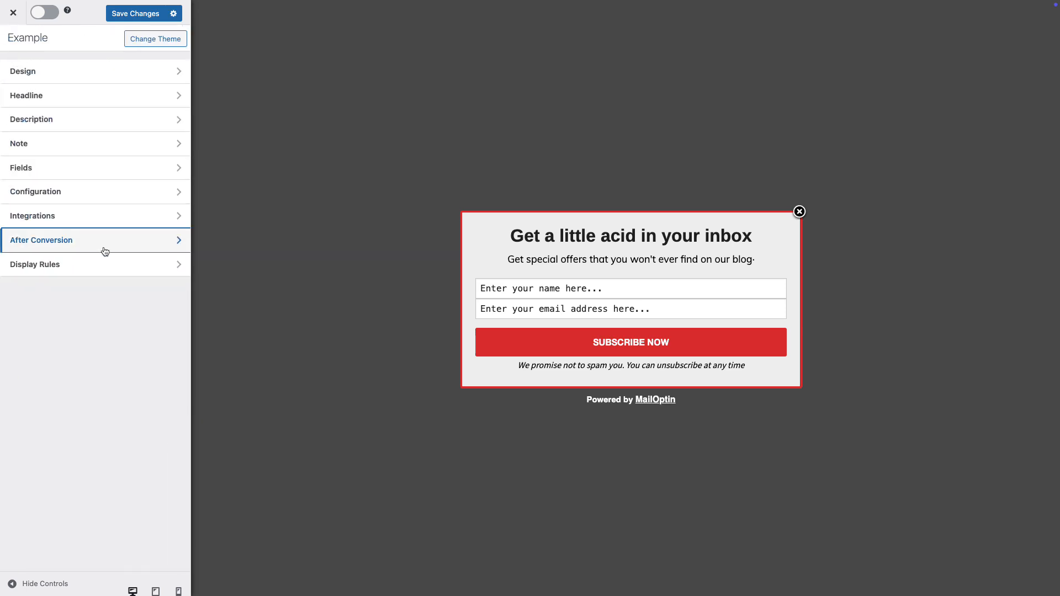
left_click(94, 265)
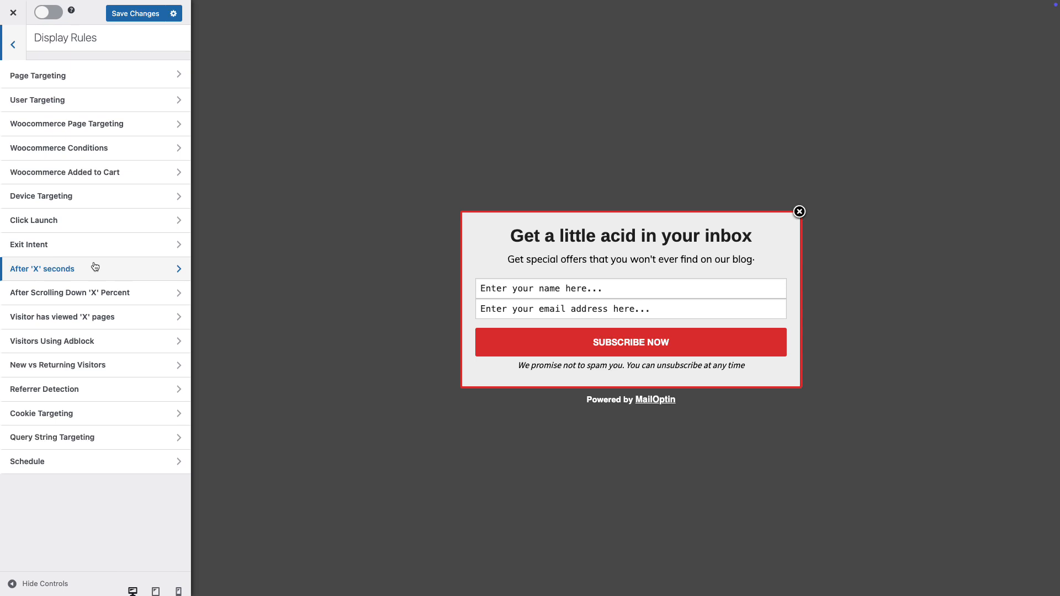
left_click(99, 295)
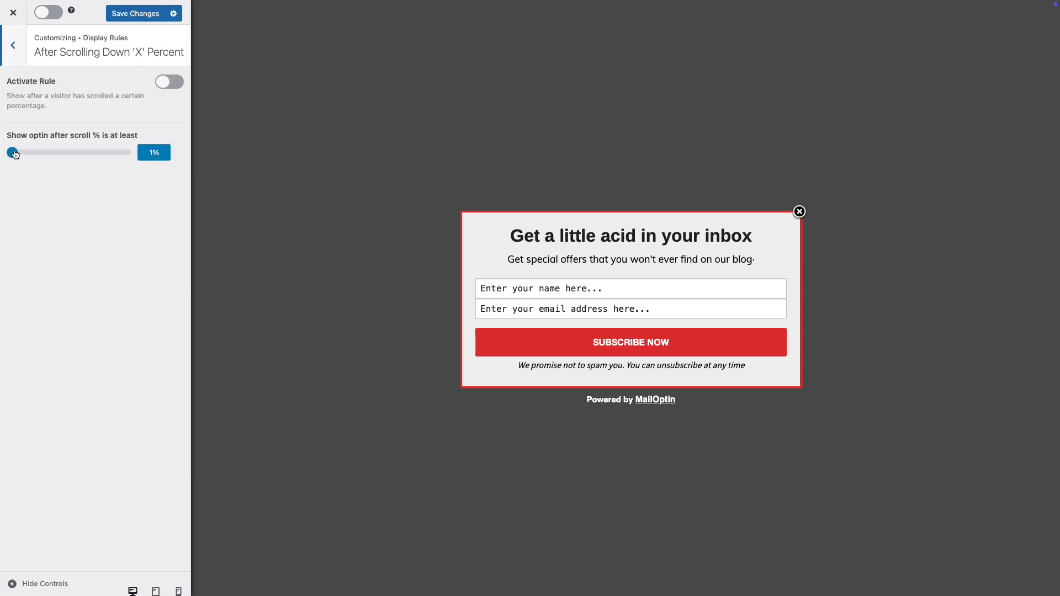
left_click_drag(15, 154, 18, 154)
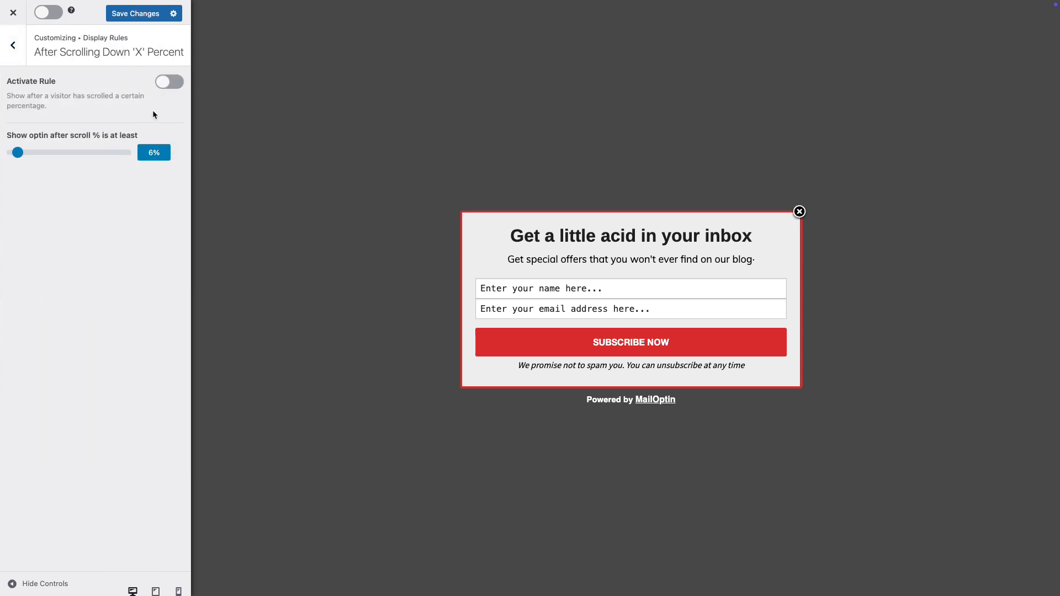
left_click(169, 84)
Save the campaign, switch it on, and close the customizer.
left_click(145, 18)
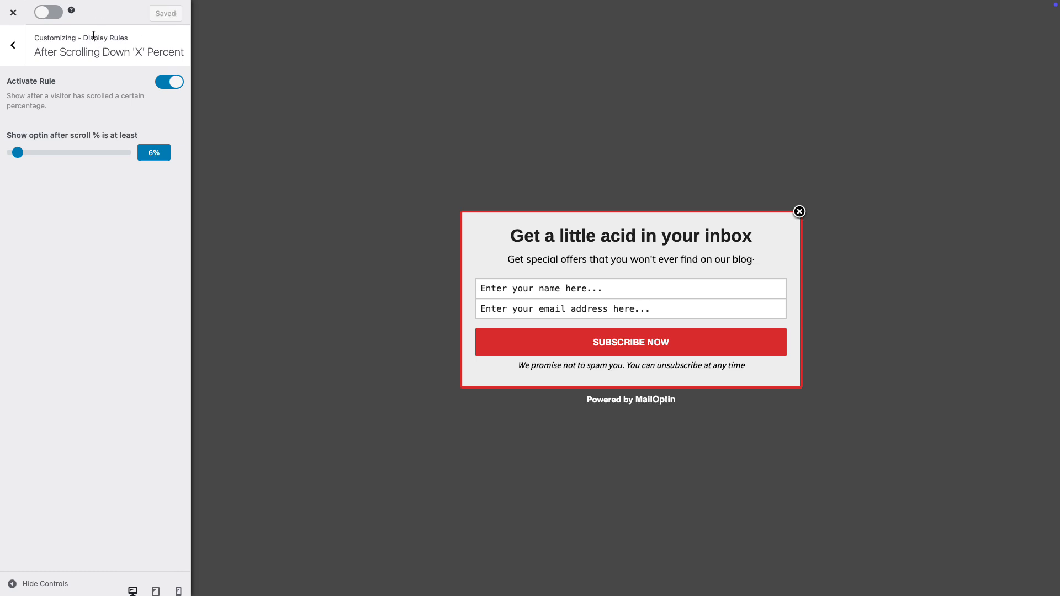
left_click(49, 13)
left_click(14, 15)
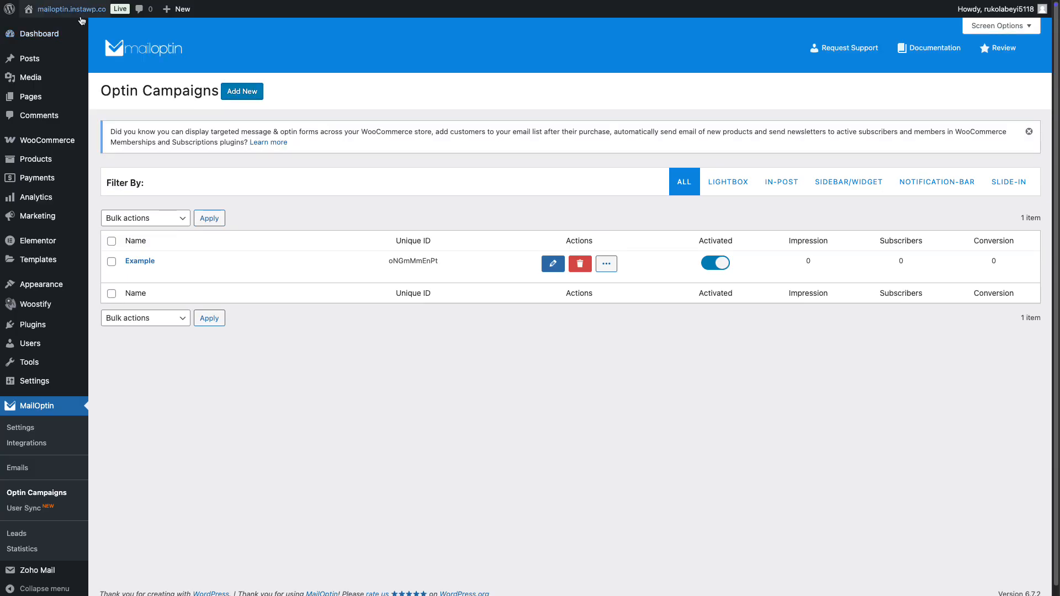
Go to the live site's front page and scroll down to the optin popup.
mouse_move(72, 14)
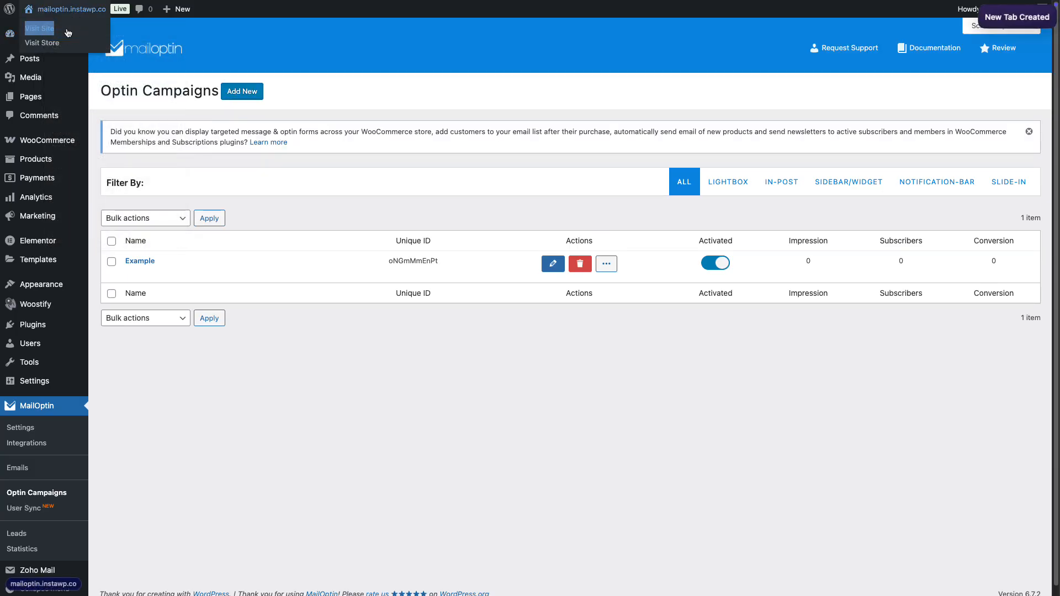
left_click(49, 173)
scroll(518, 332, "down", 5)
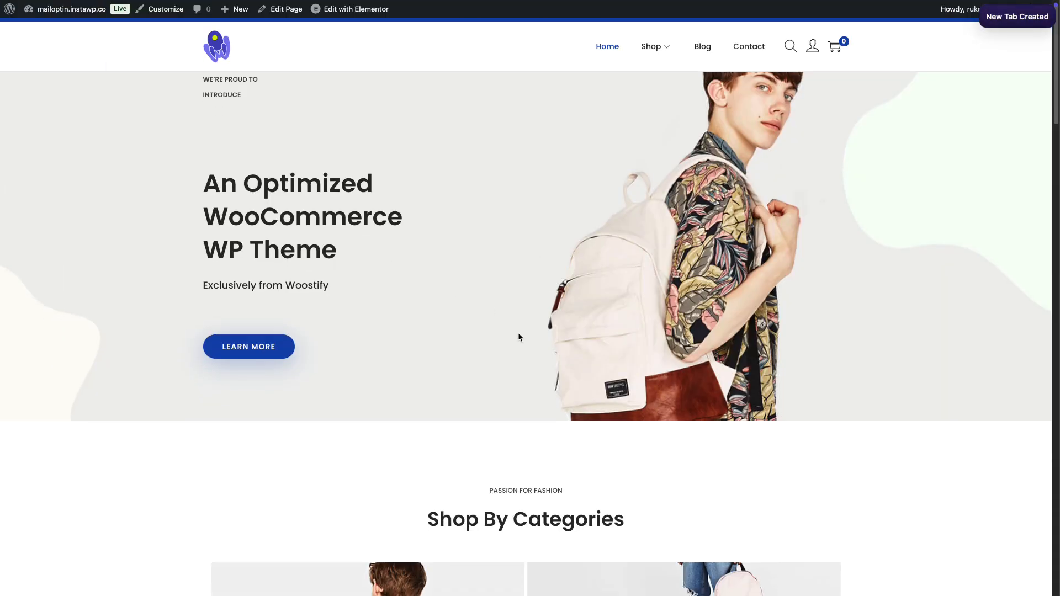
scroll(518, 338, "down", 1)
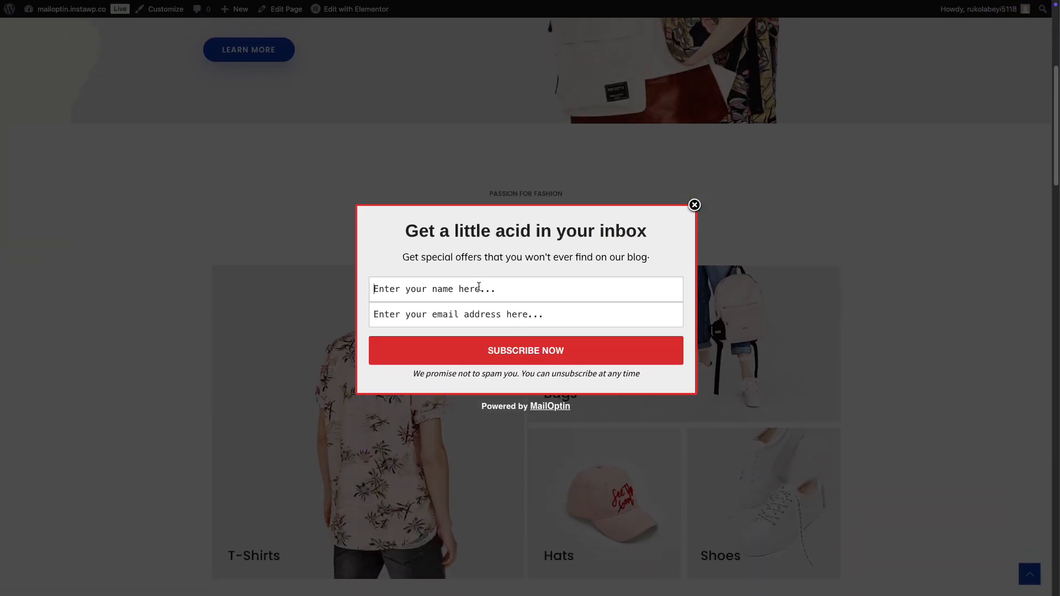
Fill the popup with a test subscriber's name and e-mail and submit it.
key("ctrl+a")
key("BackSpace")
left_click(441, 310)
type("johnnyt@example.com")
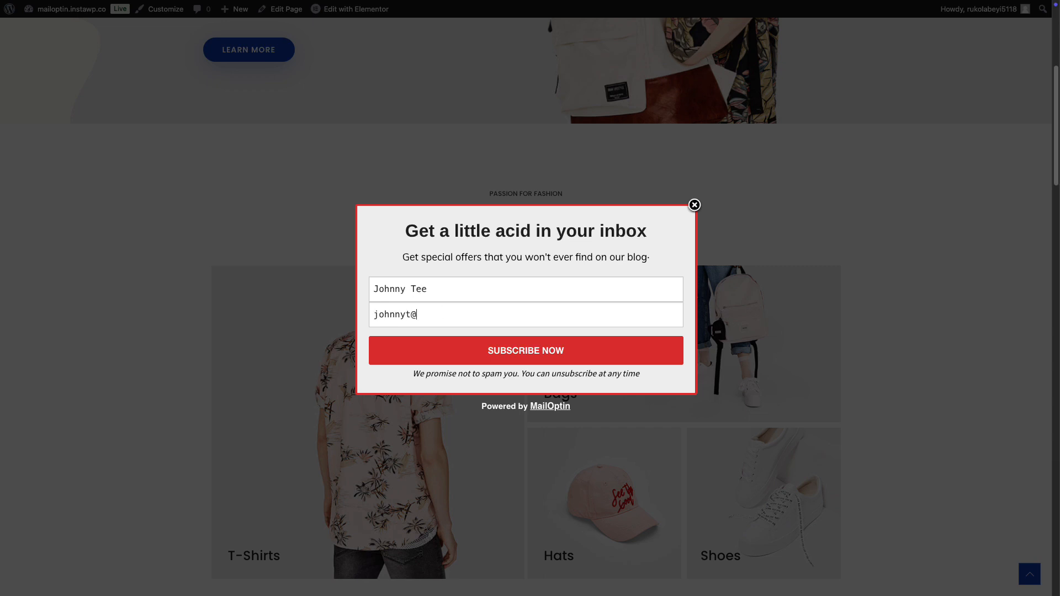
left_click(494, 353)
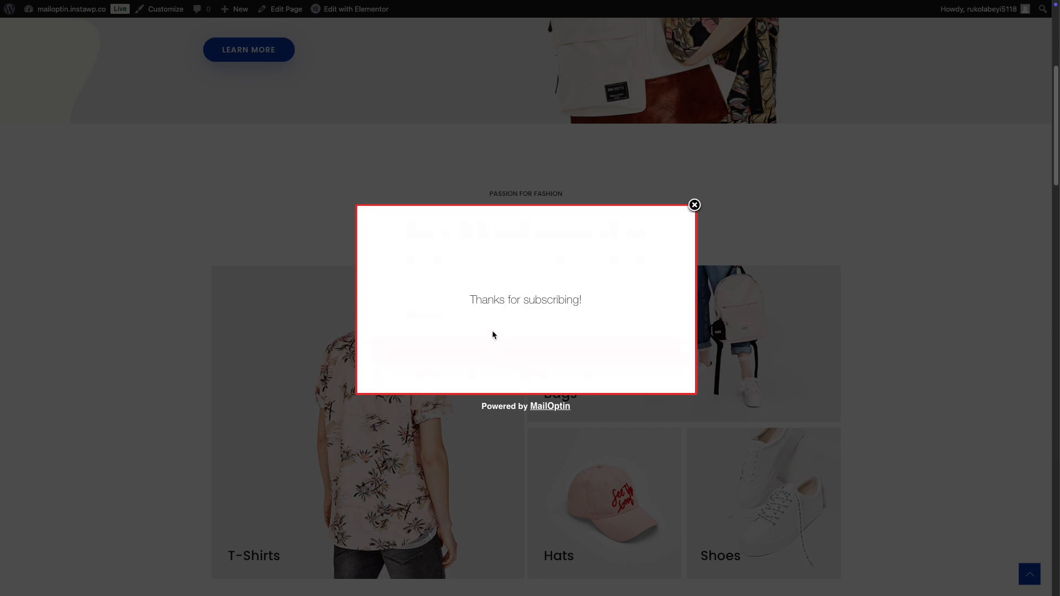
mouse_move(1, 170)
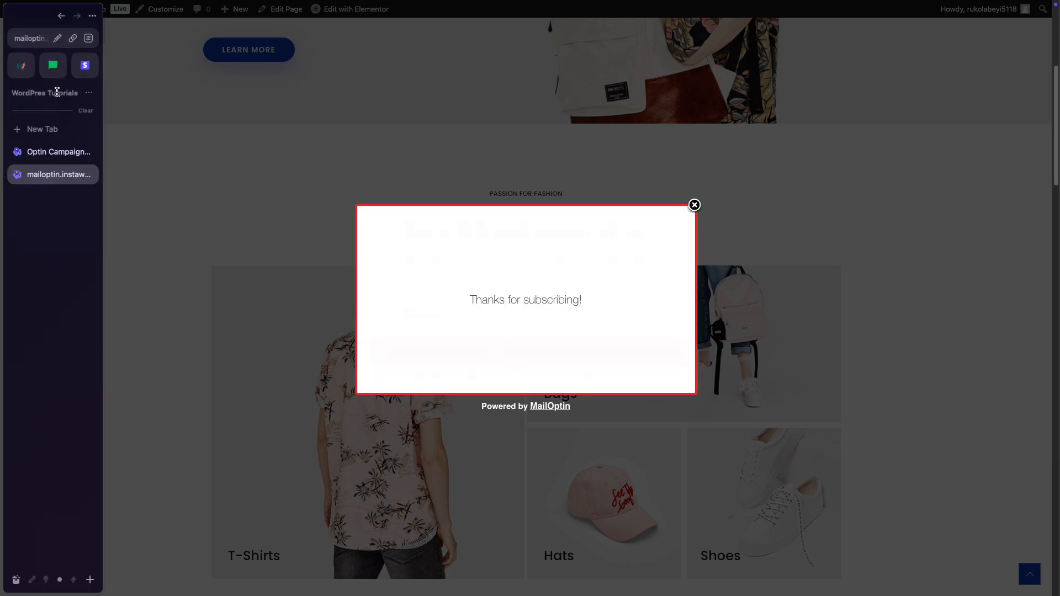
left_click(53, 66)
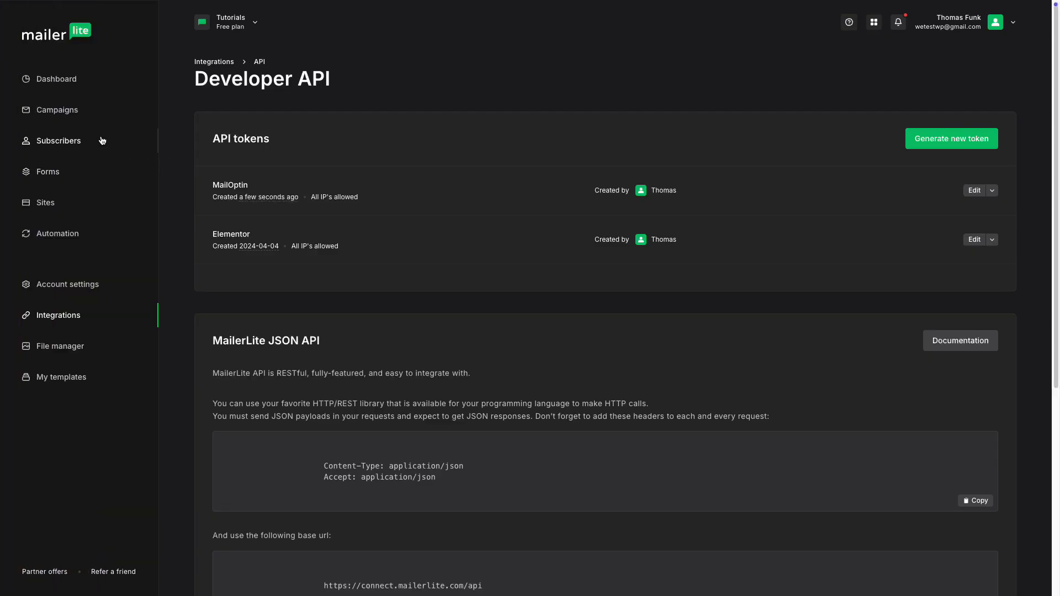
Open MailerLite's Subscribers list and view the newest test subscriber's profile.
left_click(74, 141)
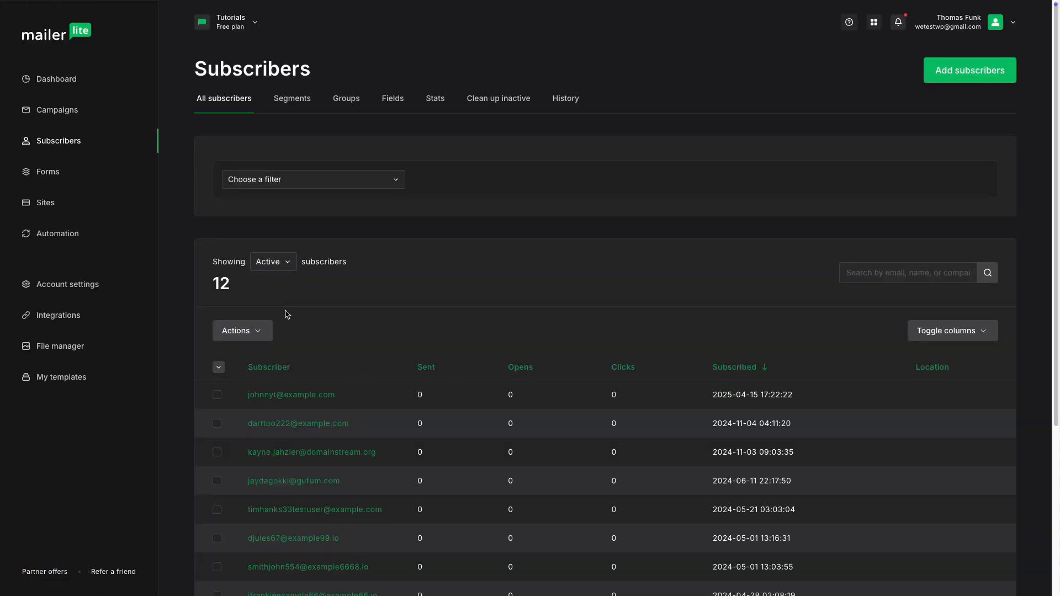
left_click(290, 395)
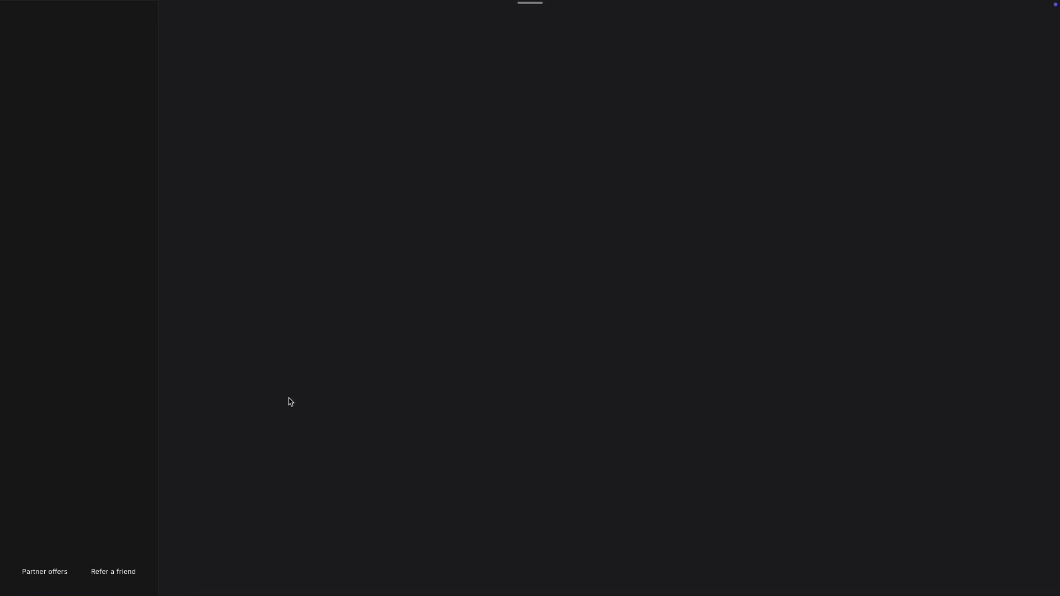
scroll(343, 398, "down", 1)
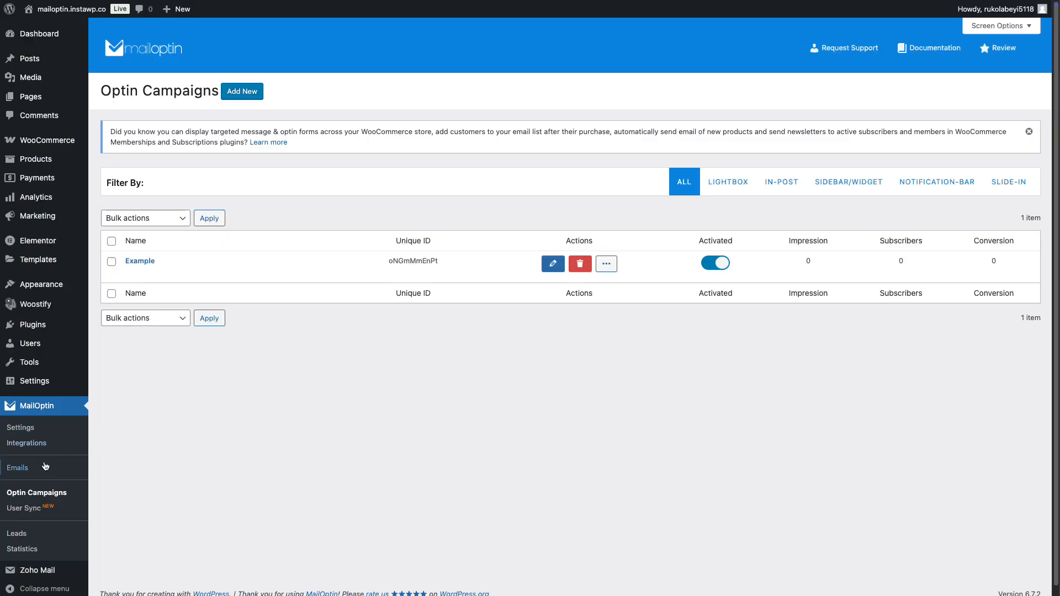
Create a New Post Notification email automation titled 'Test' using the Lucid template.
left_click(17, 468)
left_click(176, 96)
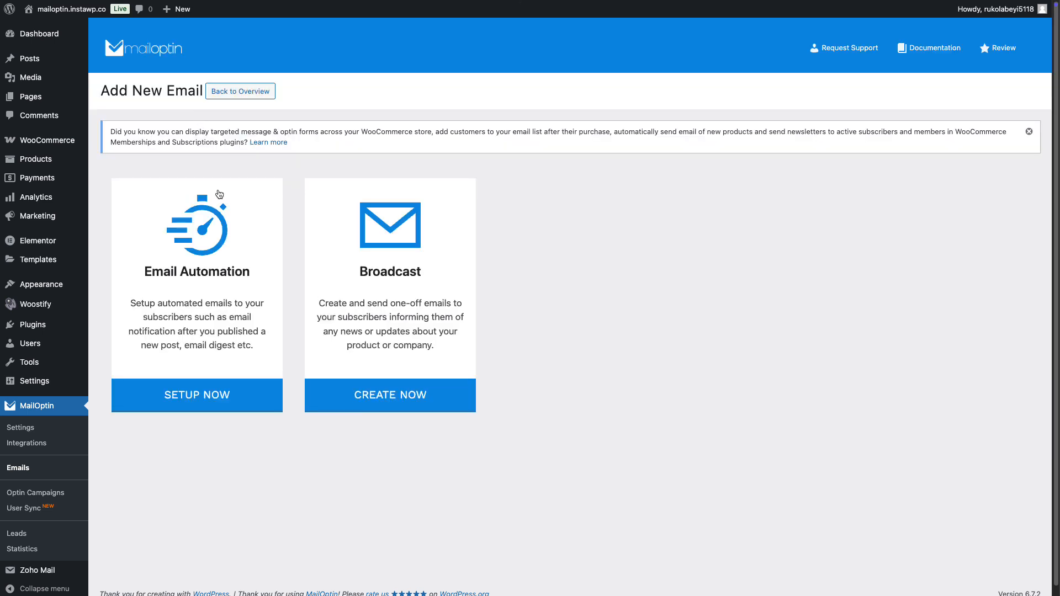
left_click(239, 320)
left_click(226, 179)
type("Test")
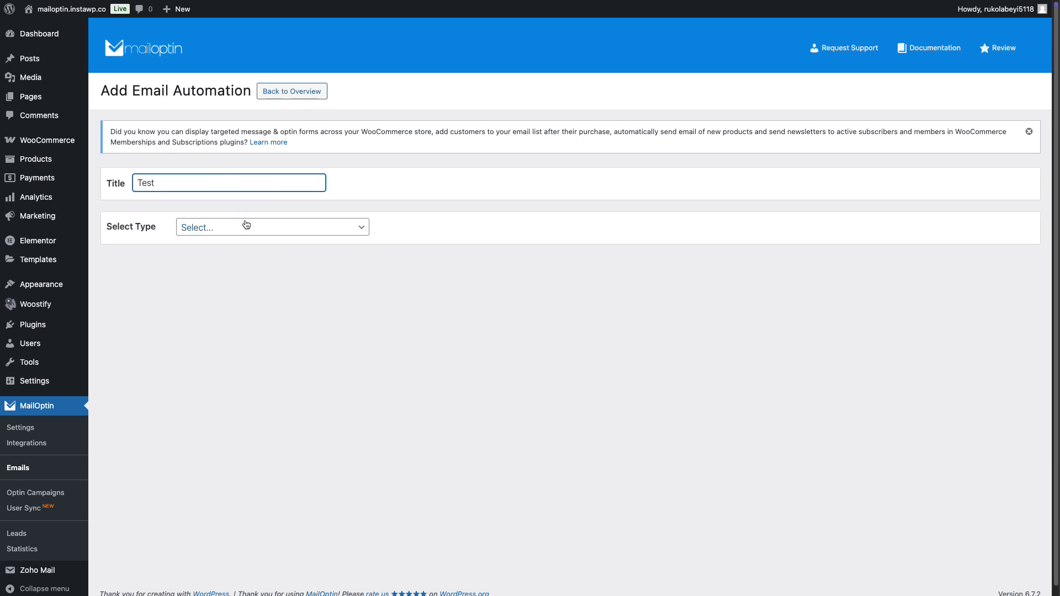
left_click(246, 224)
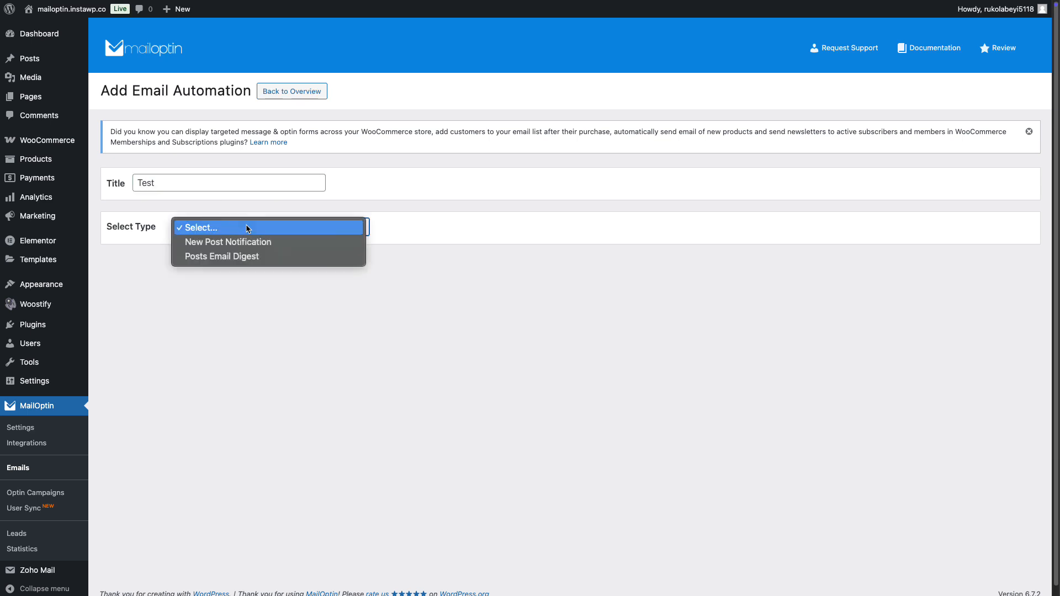
left_click(248, 240)
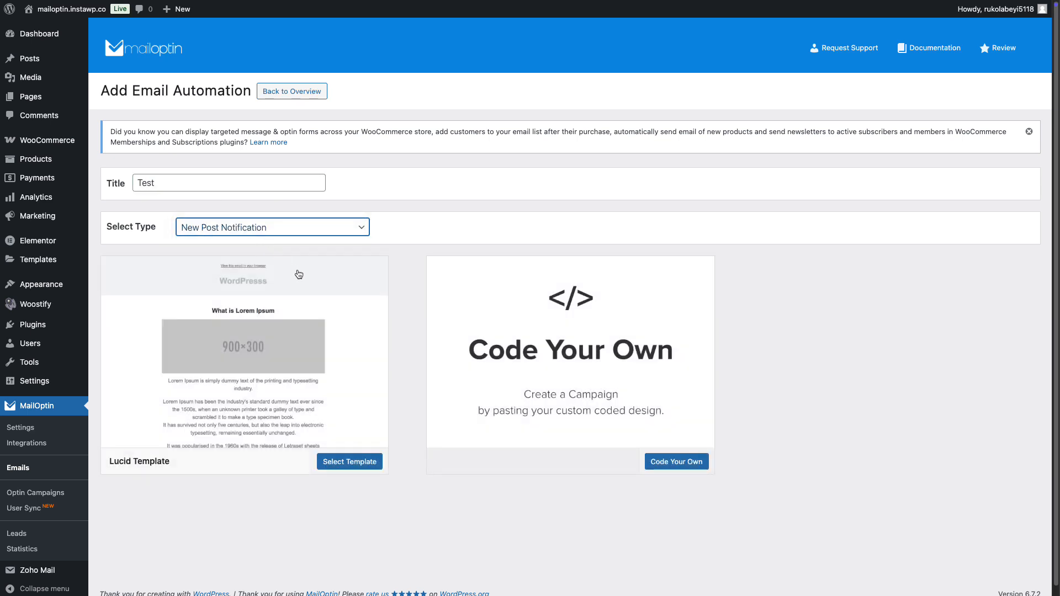
left_click(364, 304)
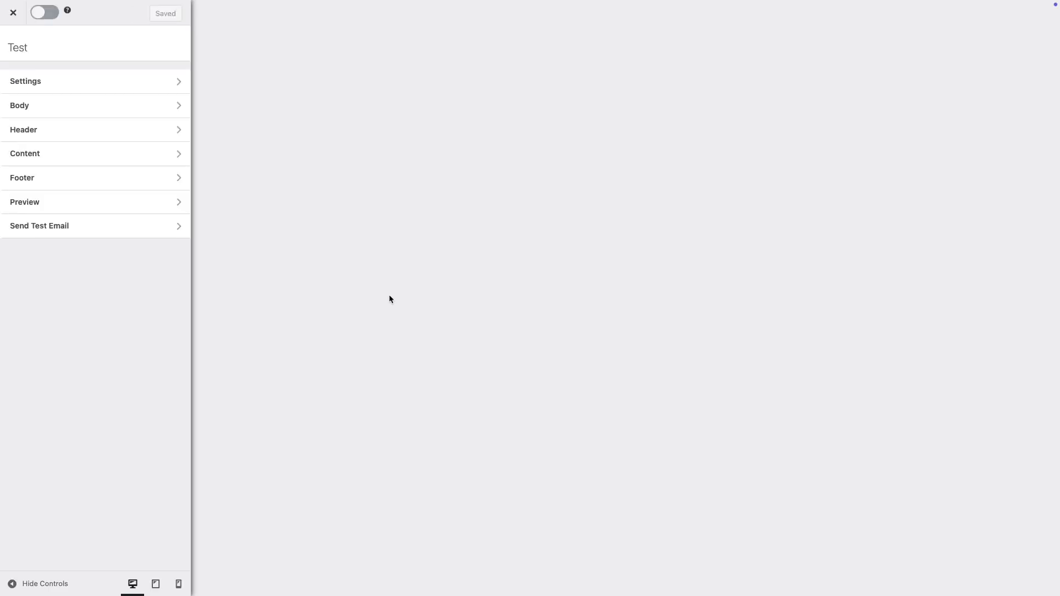
scroll(428, 353, "down", 3)
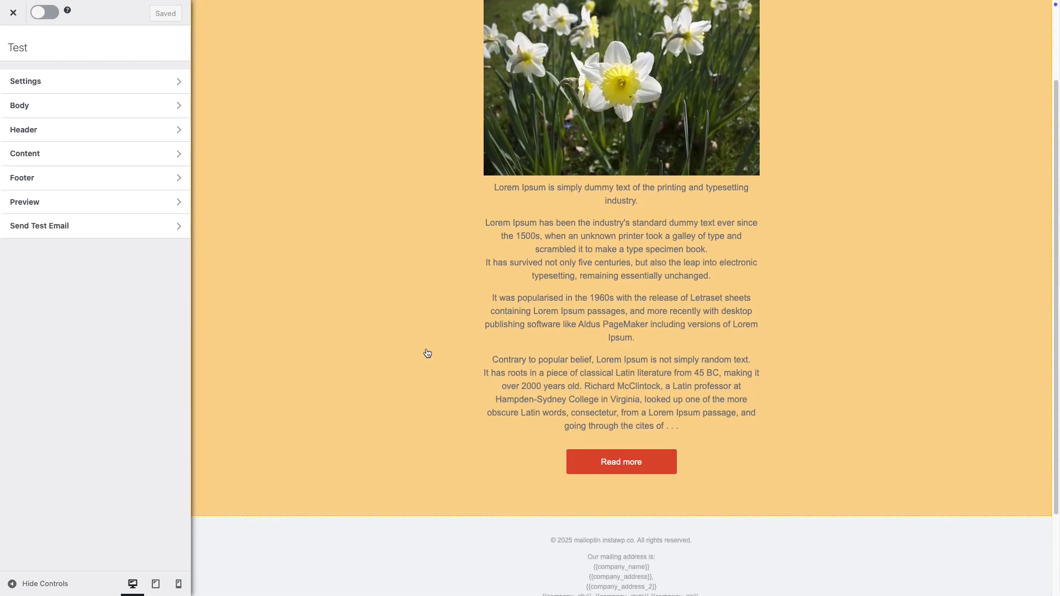